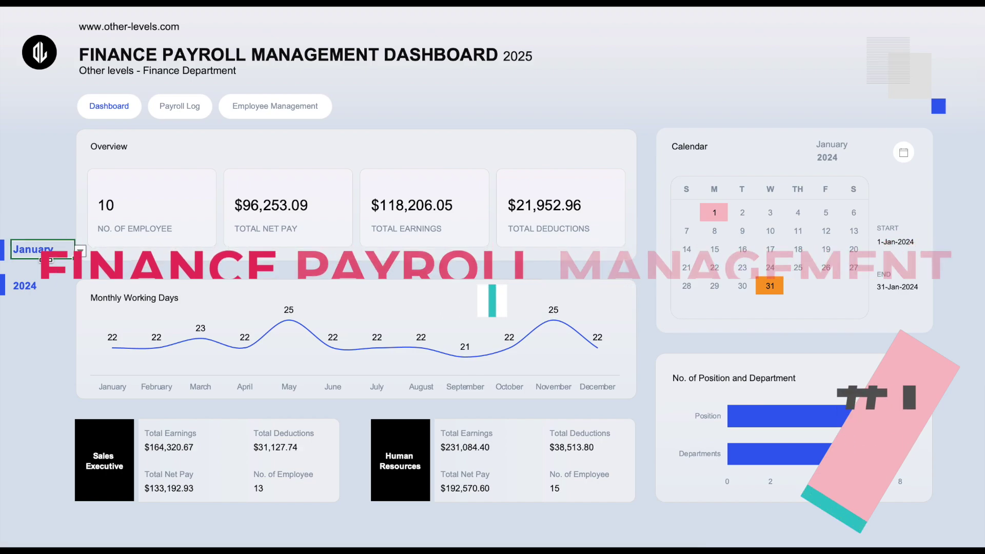
Preview the dashboard for February and June, then set it back to January with year 2024
click(81, 251)
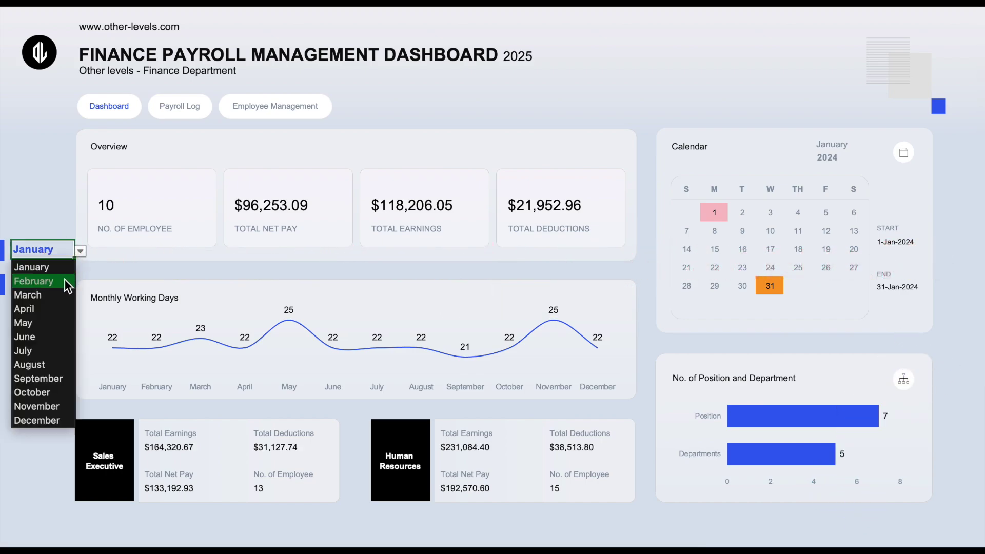
click(69, 286)
click(80, 251)
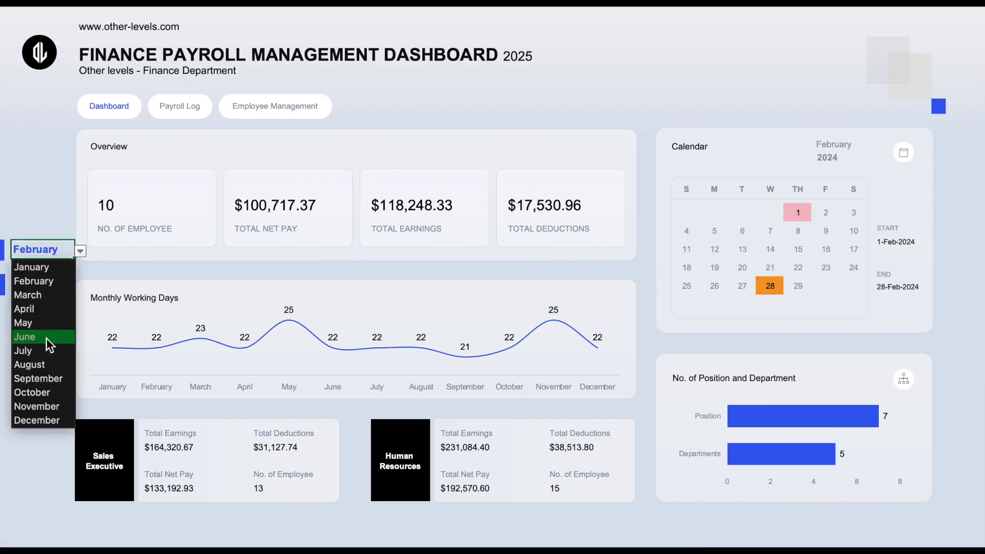
click(49, 344)
click(80, 251)
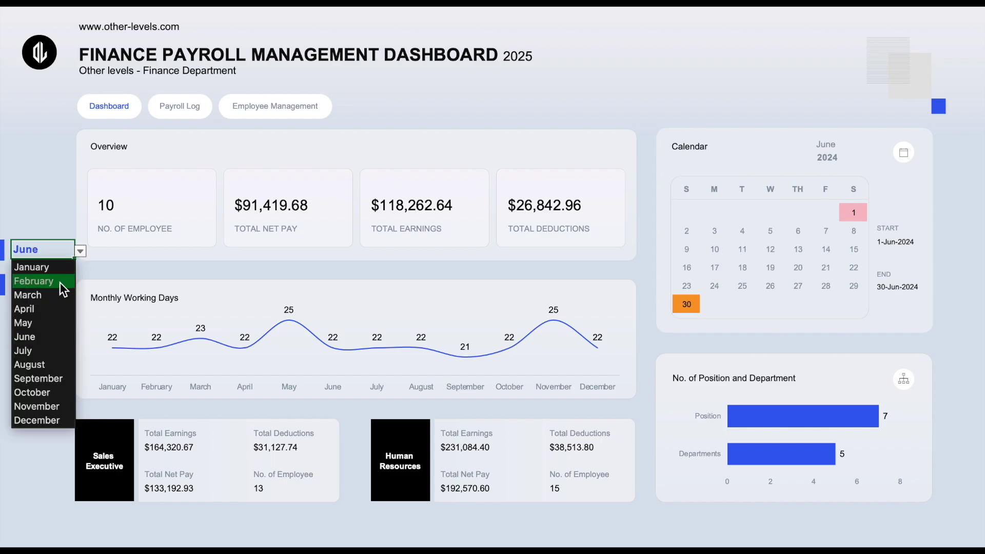
click(69, 280)
click(80, 251)
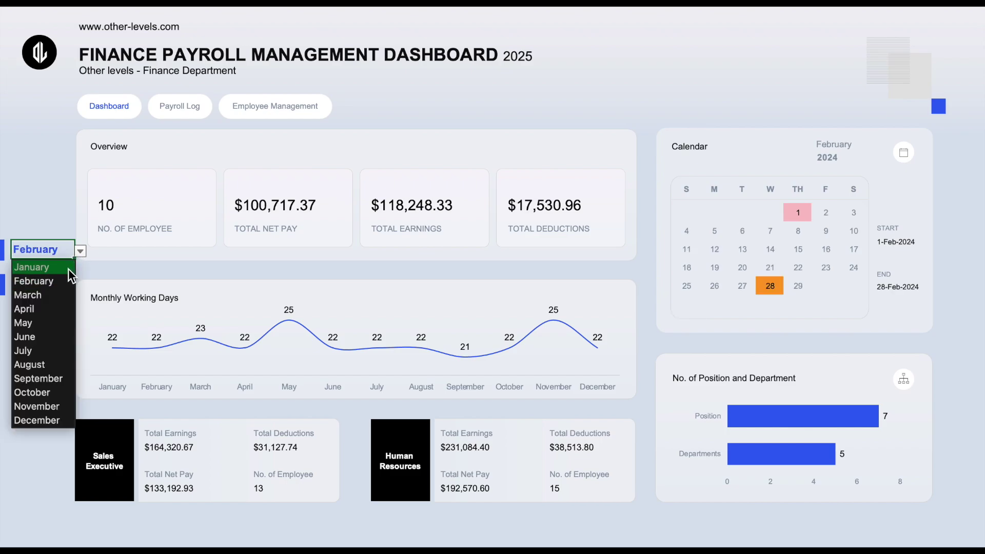
click(71, 268)
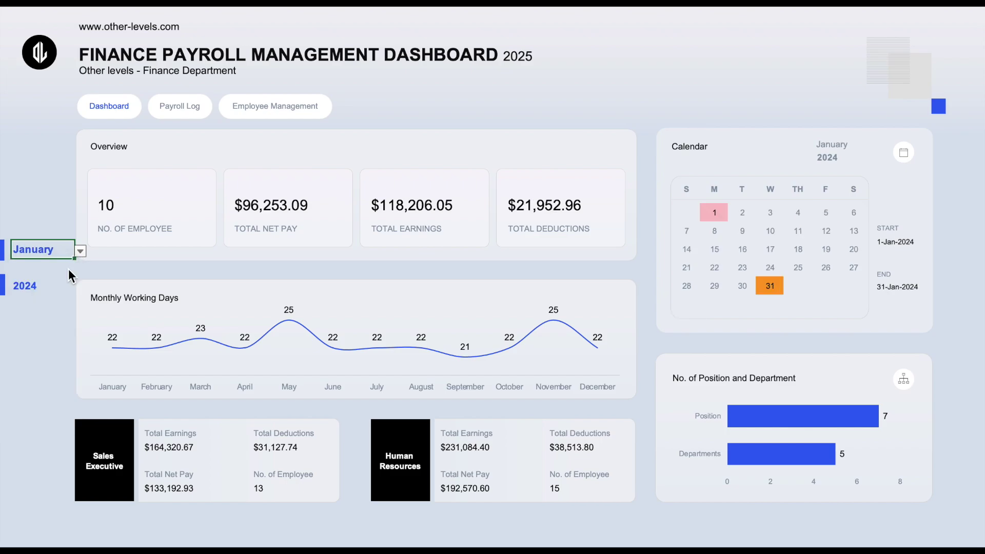
click(46, 288)
click(81, 288)
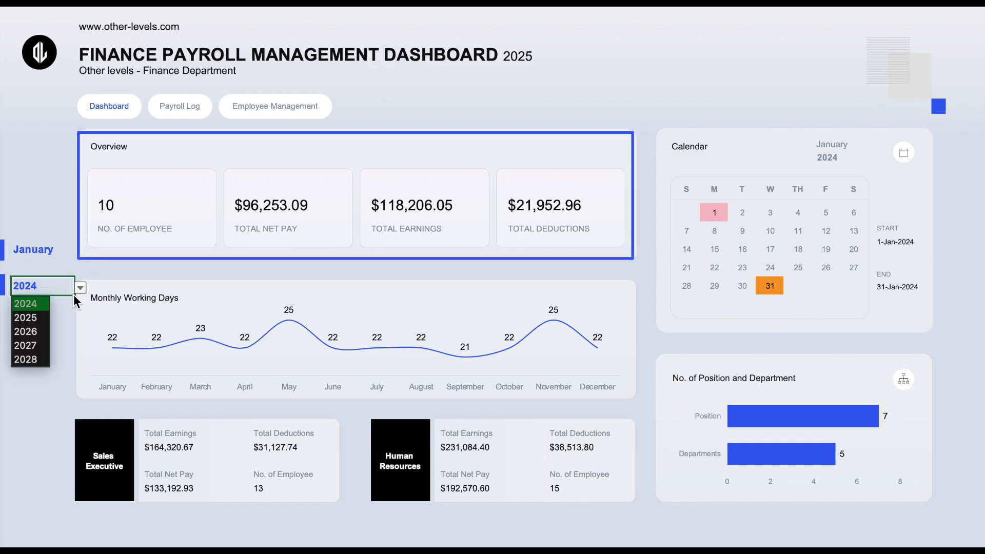
key(Escape)
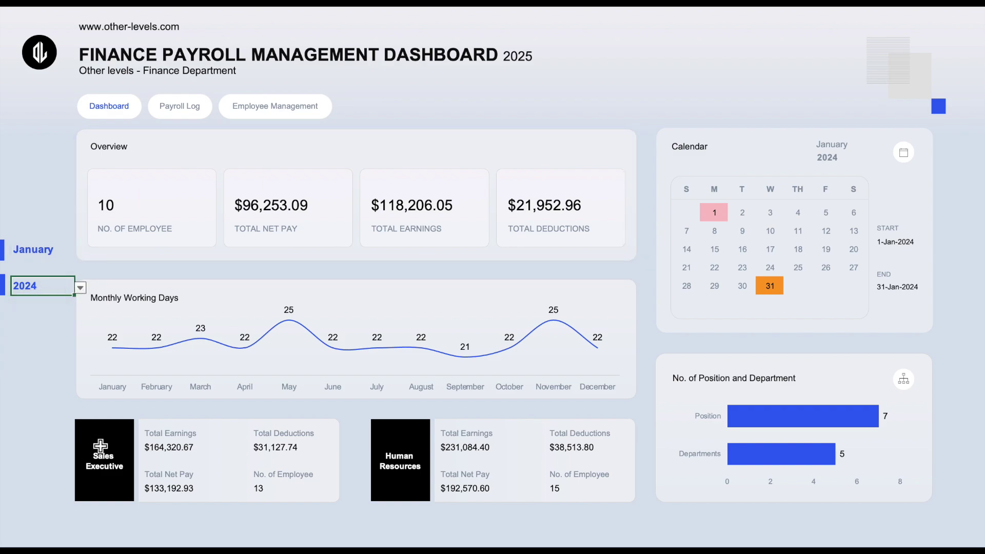
Set the position card to HR Manager and the department card to Marketing
click(101, 446)
click(141, 429)
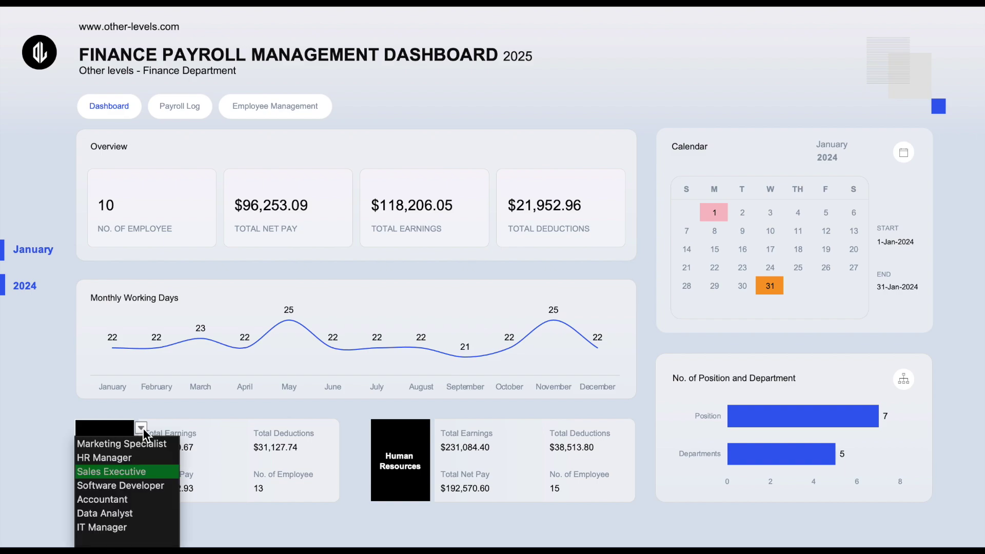
click(129, 459)
click(400, 459)
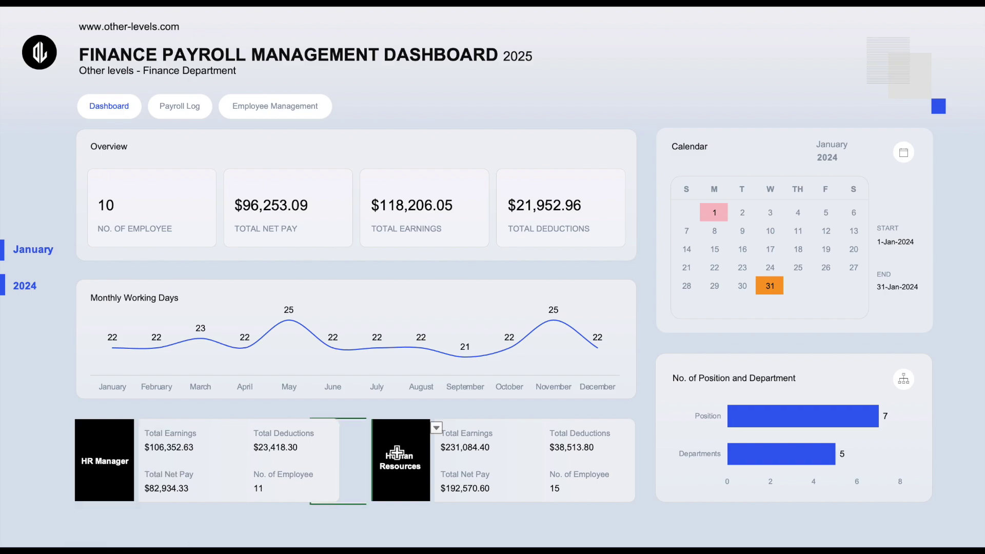
click(436, 427)
click(435, 470)
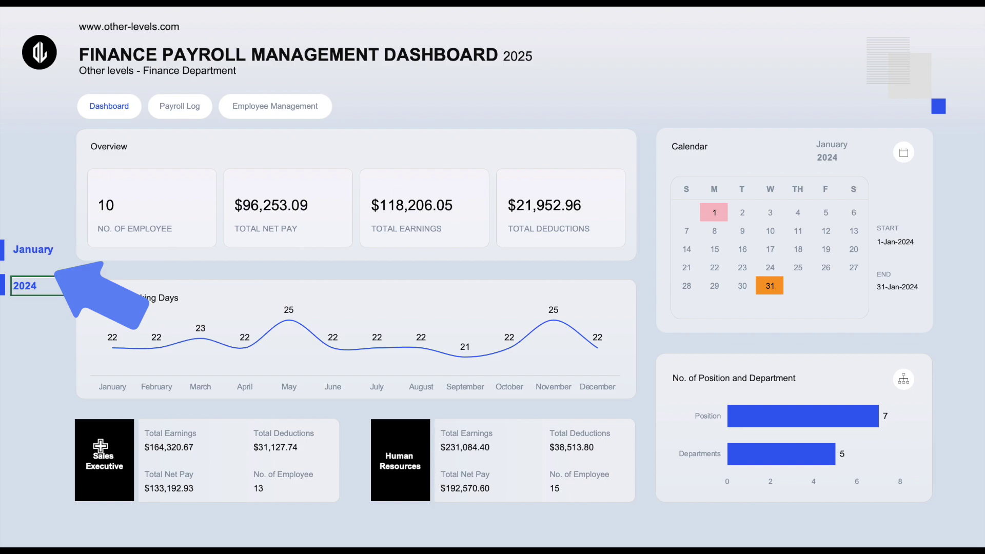
Reselect HR Manager on the position card and Marketing on the department card to confirm
click(105, 461)
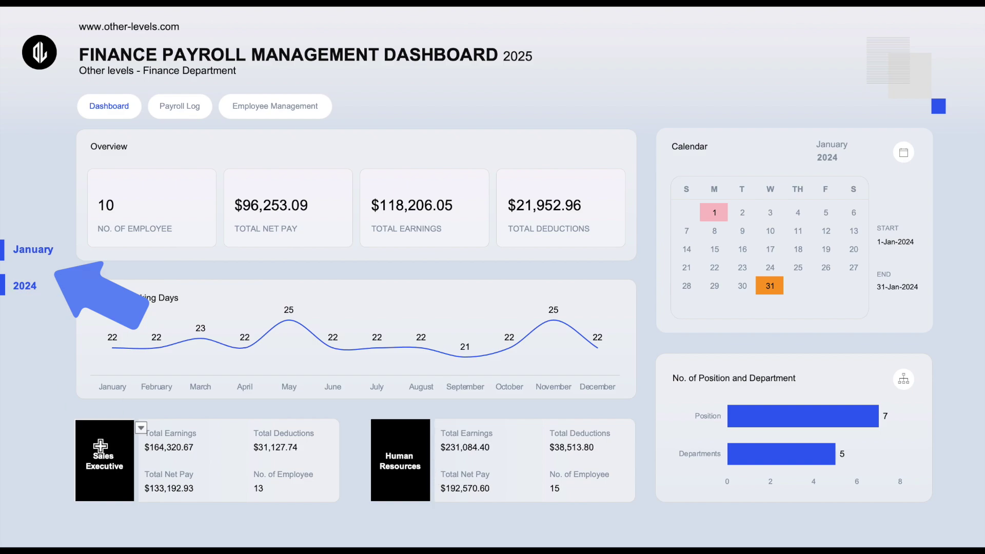
click(141, 429)
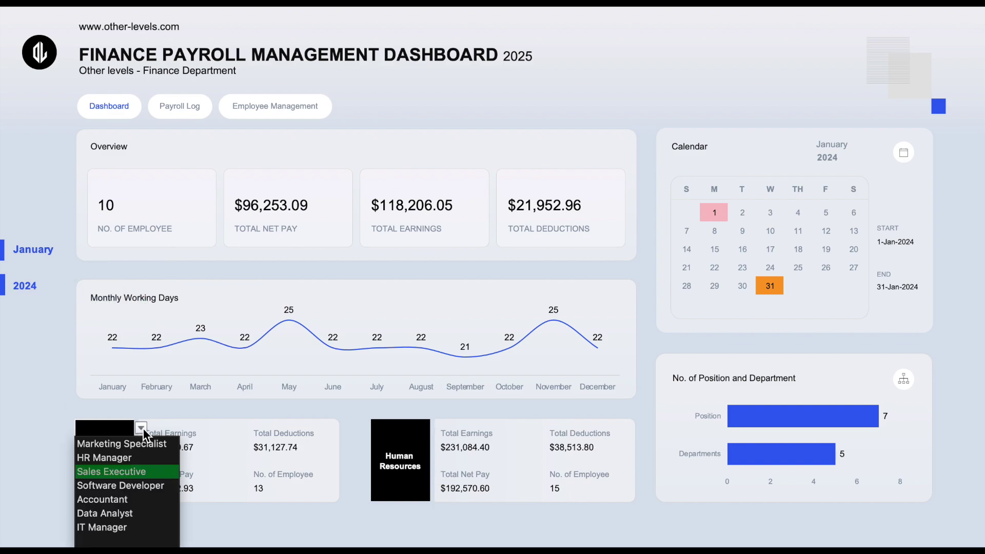
click(128, 458)
click(380, 452)
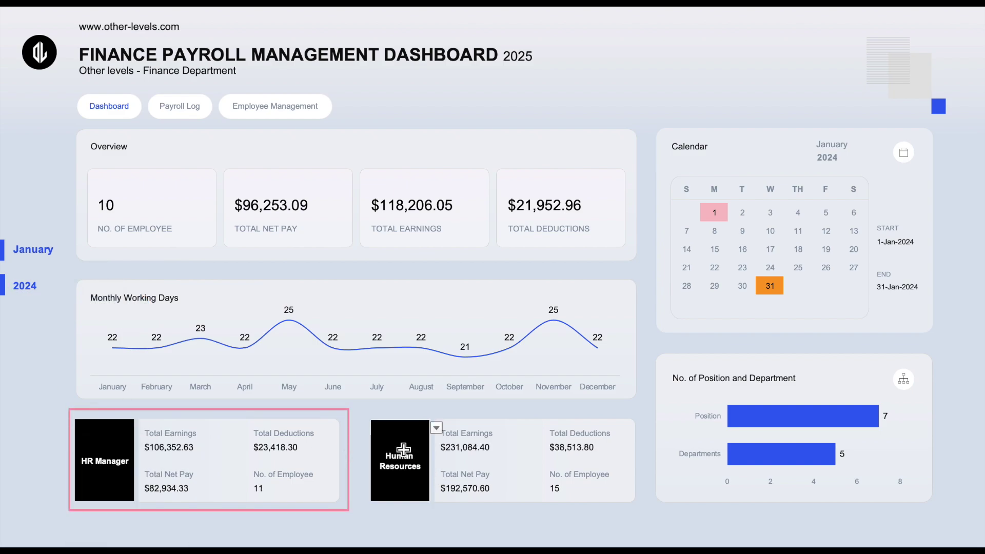
click(437, 428)
click(436, 471)
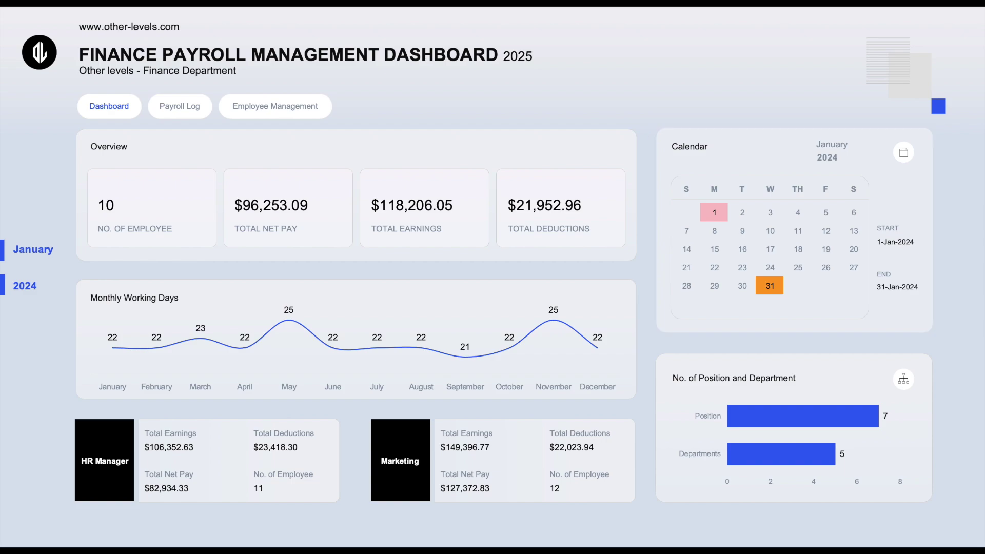
click(177, 108)
click(266, 109)
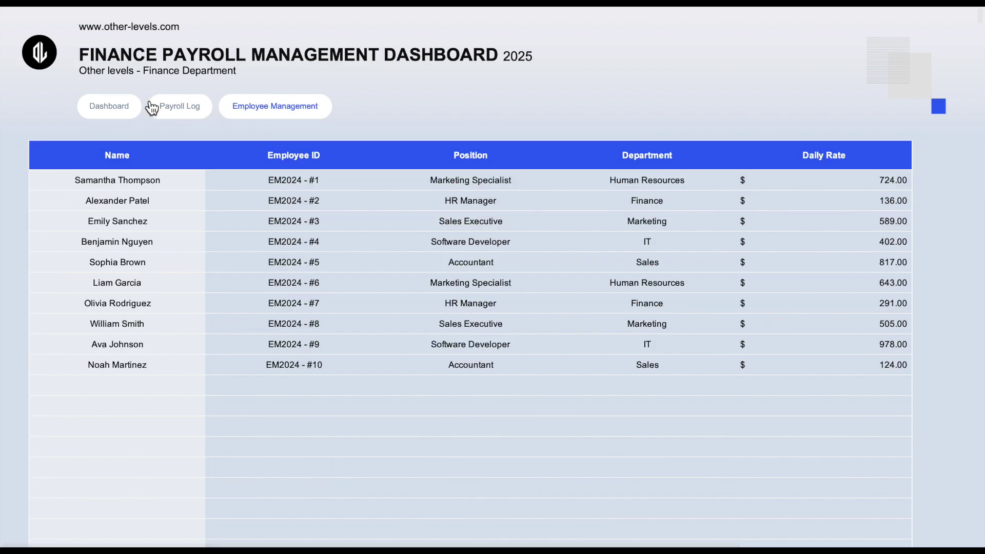
click(126, 108)
click(174, 109)
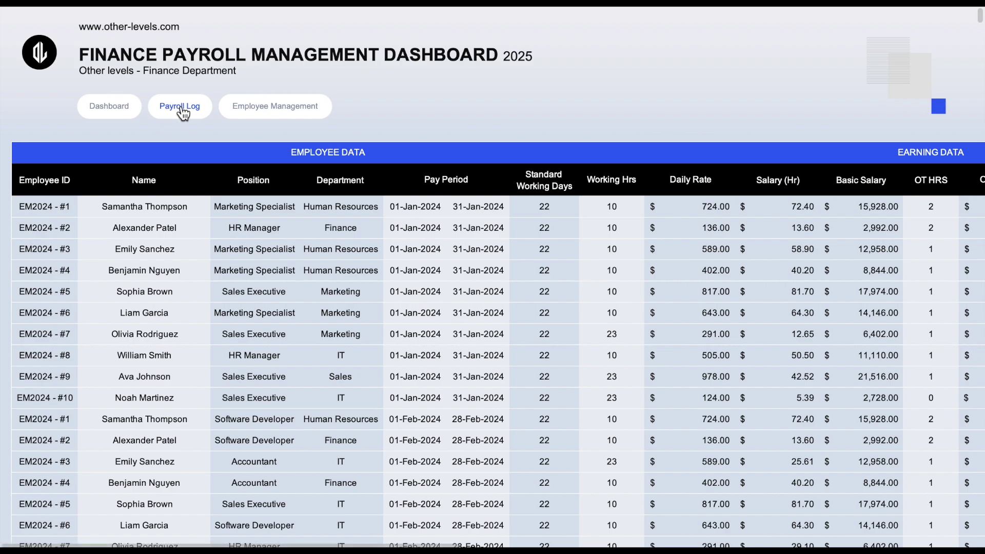
click(268, 109)
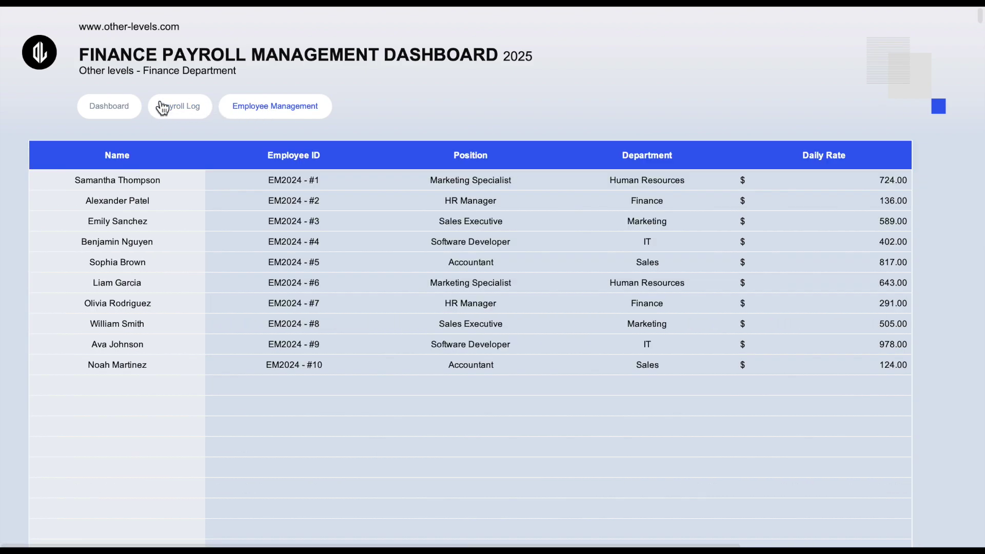
click(128, 109)
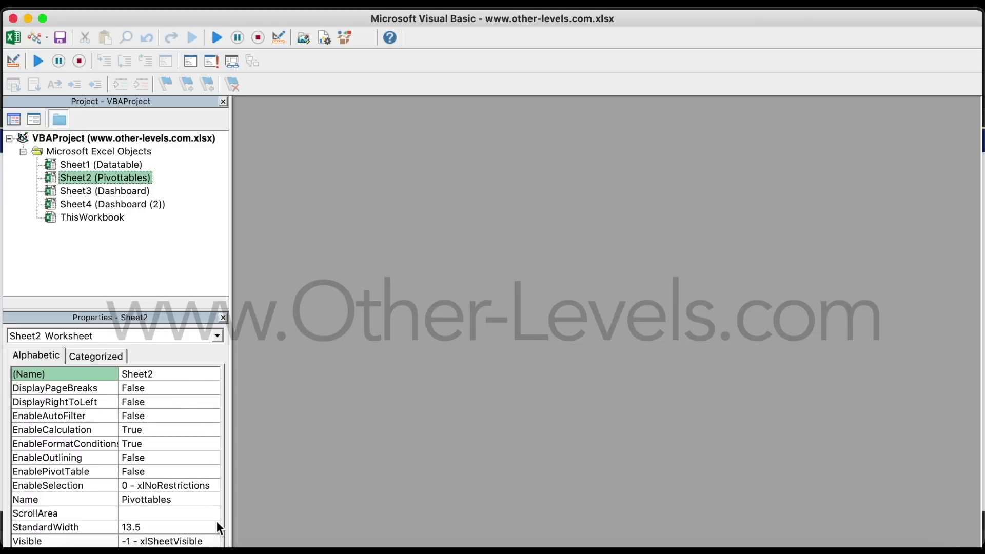
Inspect Sheet1's Visible property options in the Visual Basic Properties pane
click(218, 539)
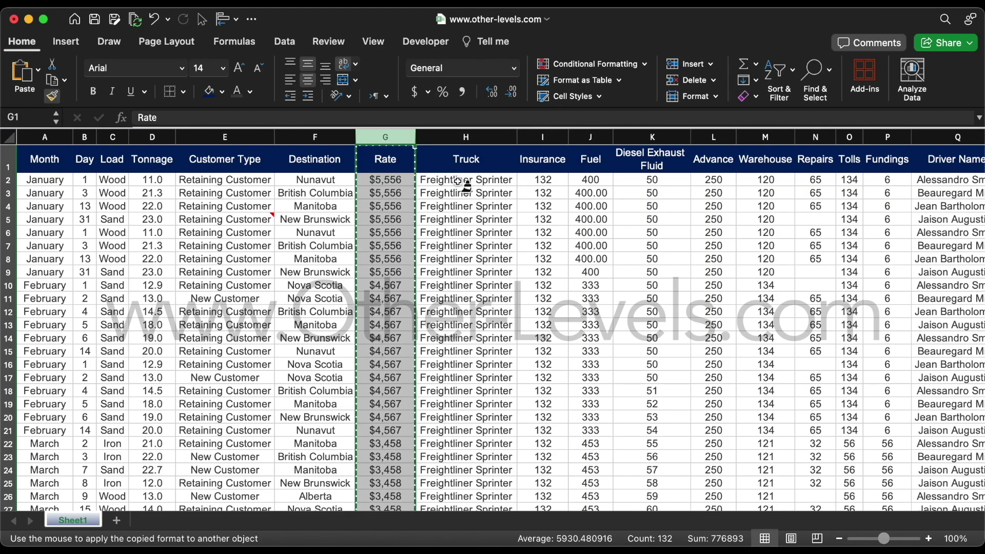
click(543, 137)
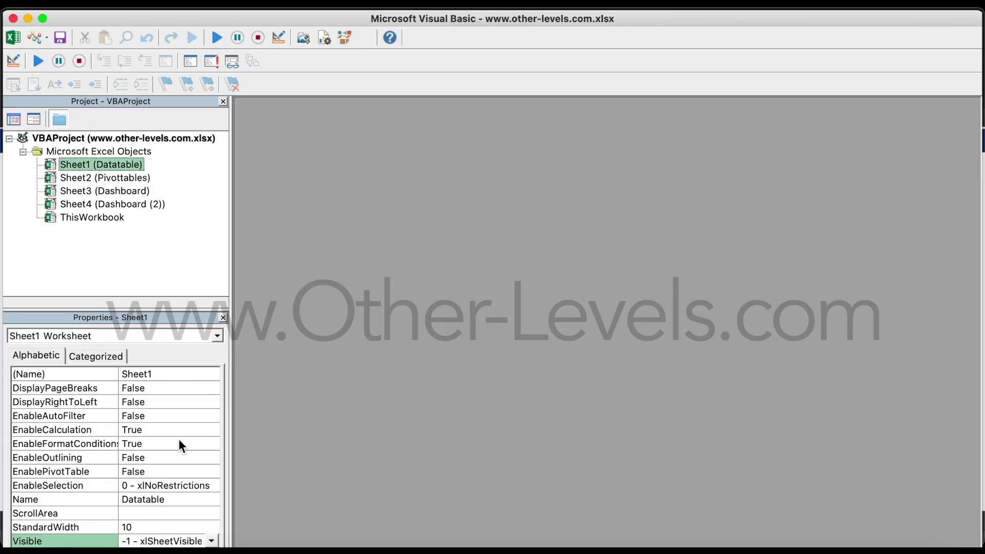
click(218, 539)
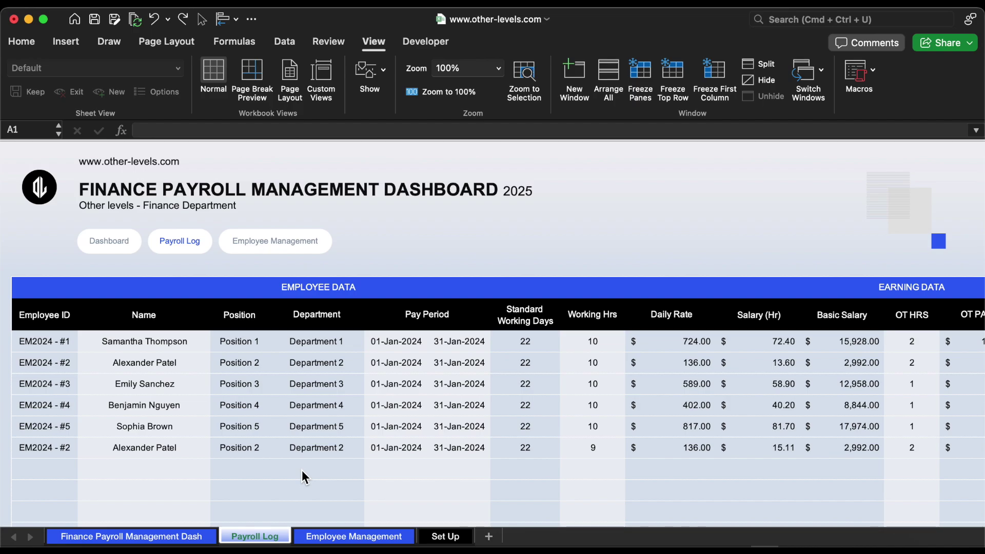
Choose the third employee from the Name dropdown in the first empty log row, C18
scroll(303, 472, right, 15)
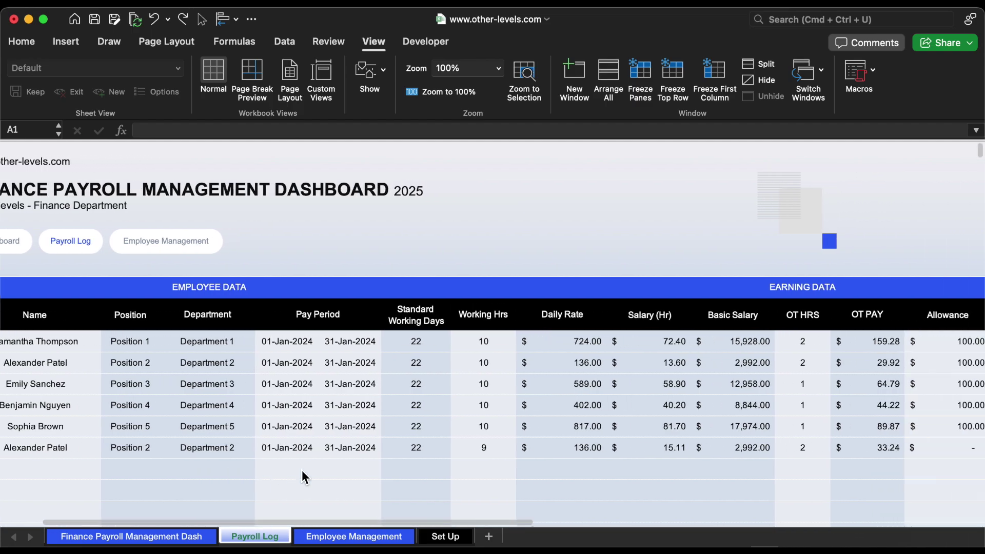
scroll(302, 471, left, 15)
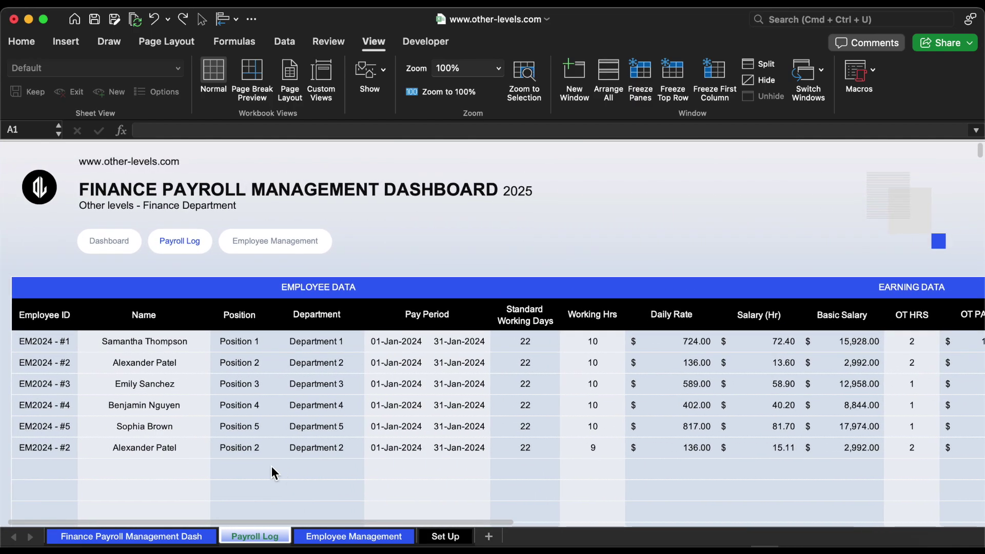
click(201, 468)
click(217, 469)
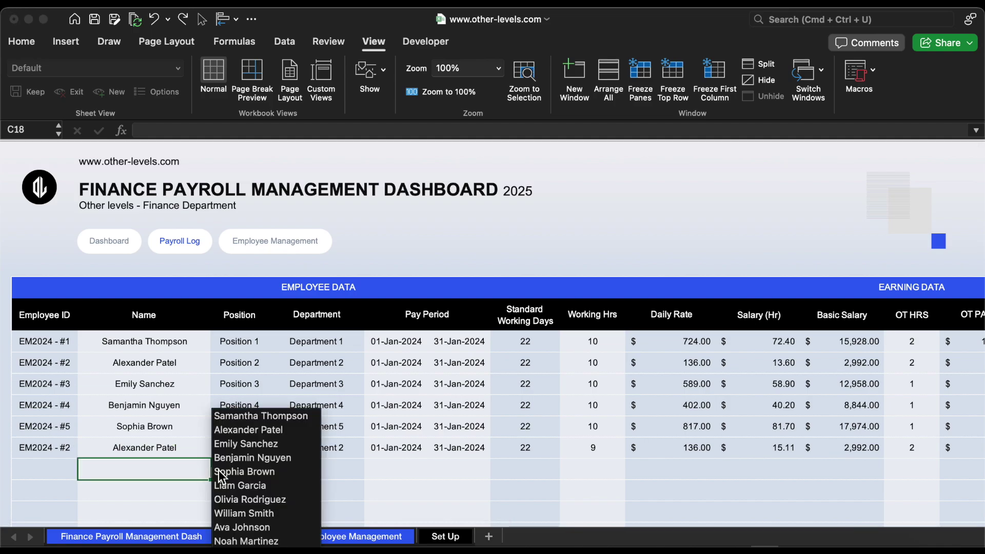
click(248, 448)
Check the Employee ID, Position, Department and 589.00 Daily Rate lookup formulas, leaving them unchanged
click(56, 472)
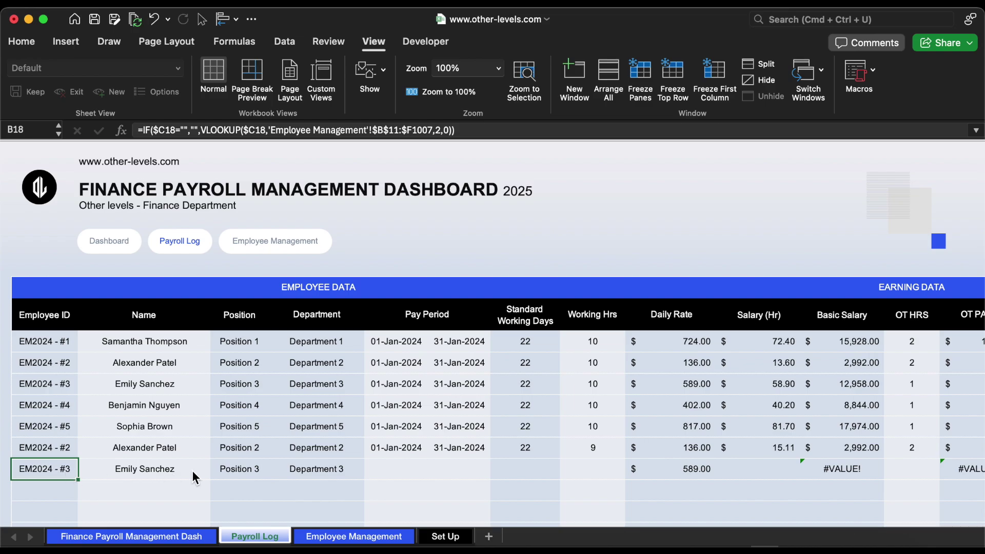
click(242, 470)
click(315, 472)
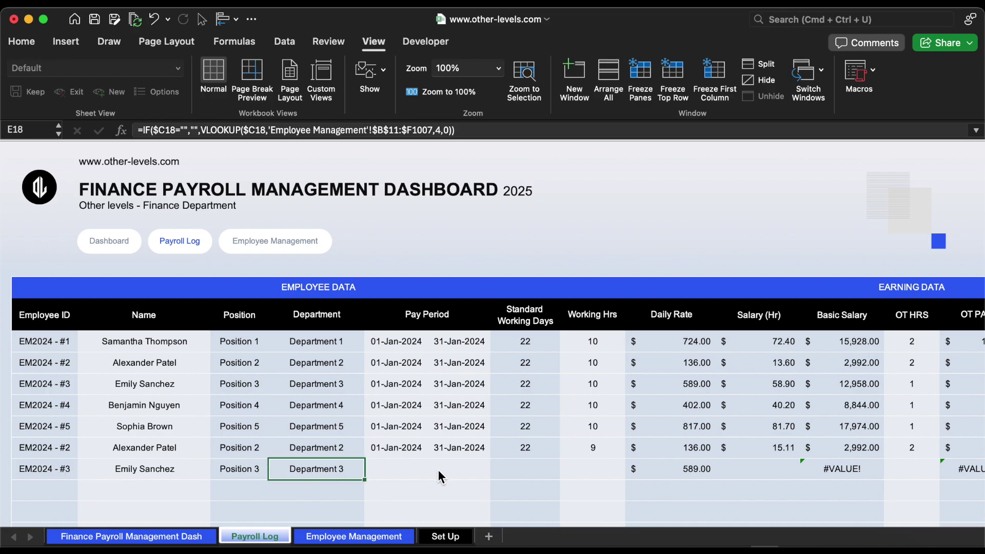
scroll(438, 470, right, 2)
click(610, 468)
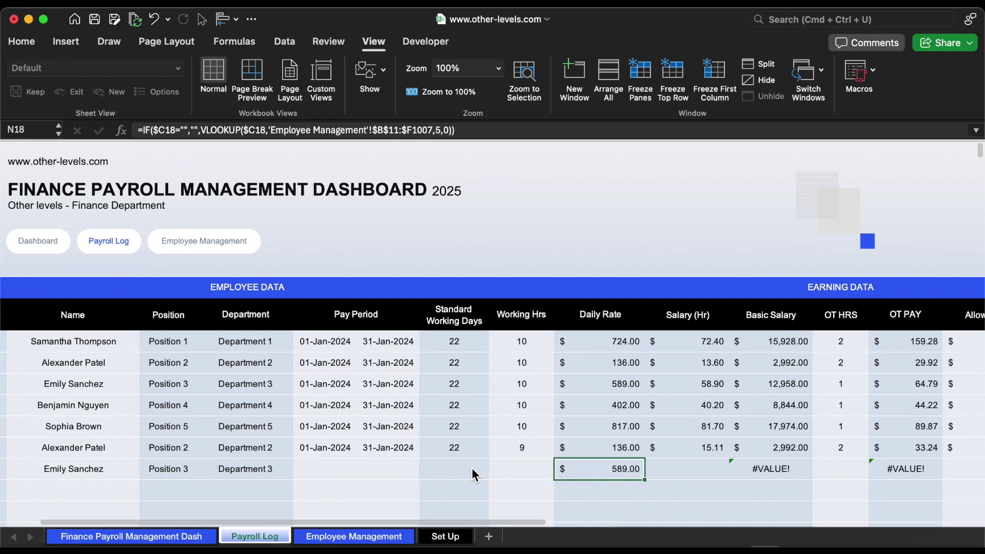
scroll(475, 475, left, 2)
click(220, 130)
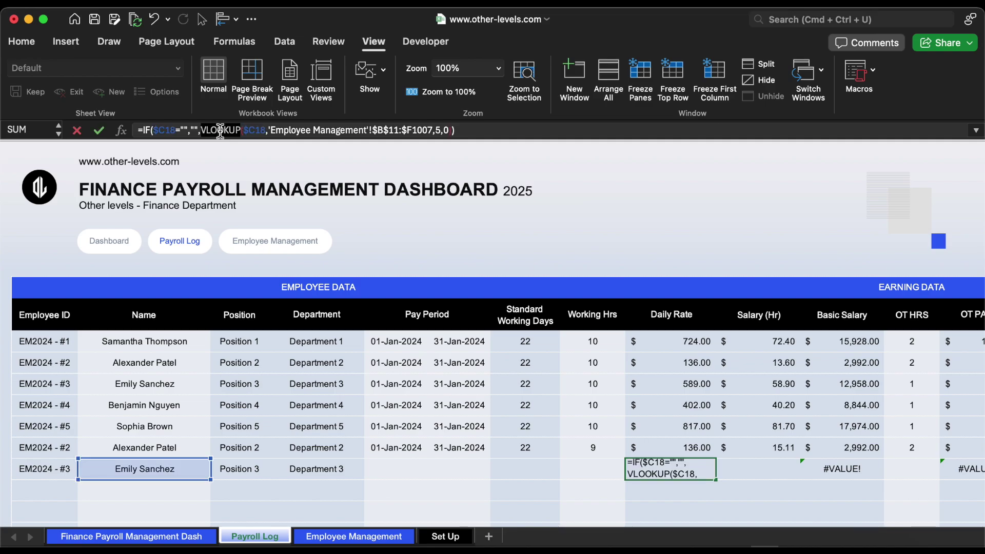
key(Escape)
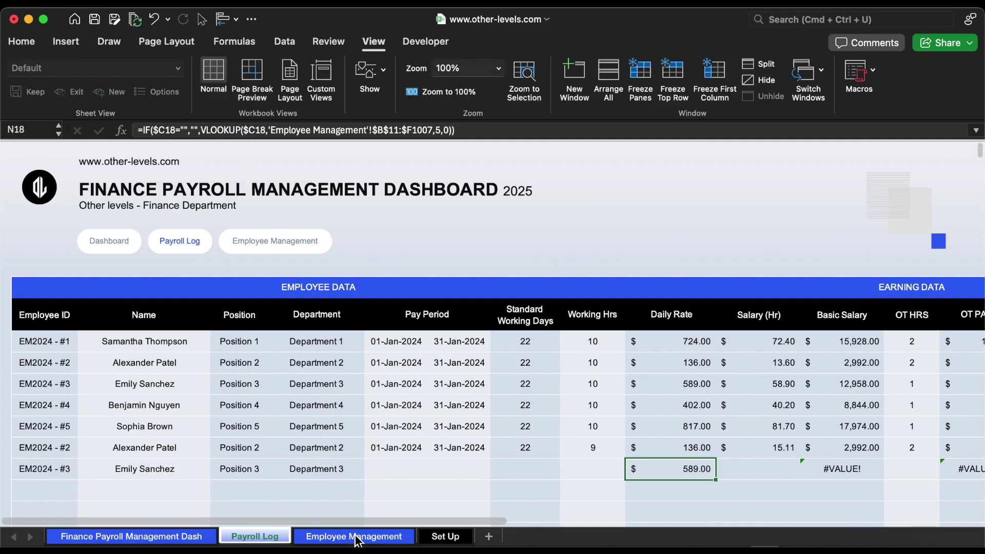
click(358, 537)
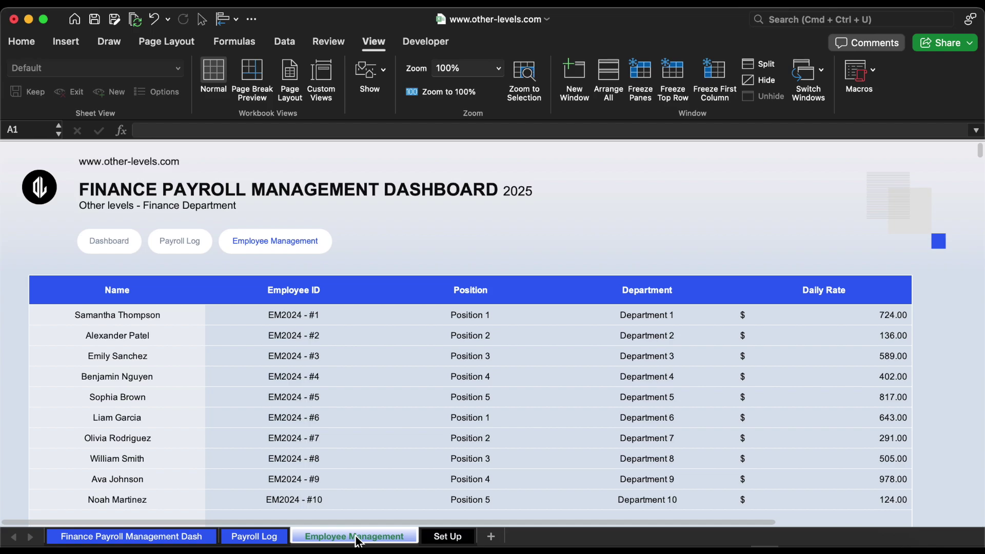
Review the employee table's Name, Employee ID, Position, Department and Daily Rate headers
scroll(455, 418, down, 1)
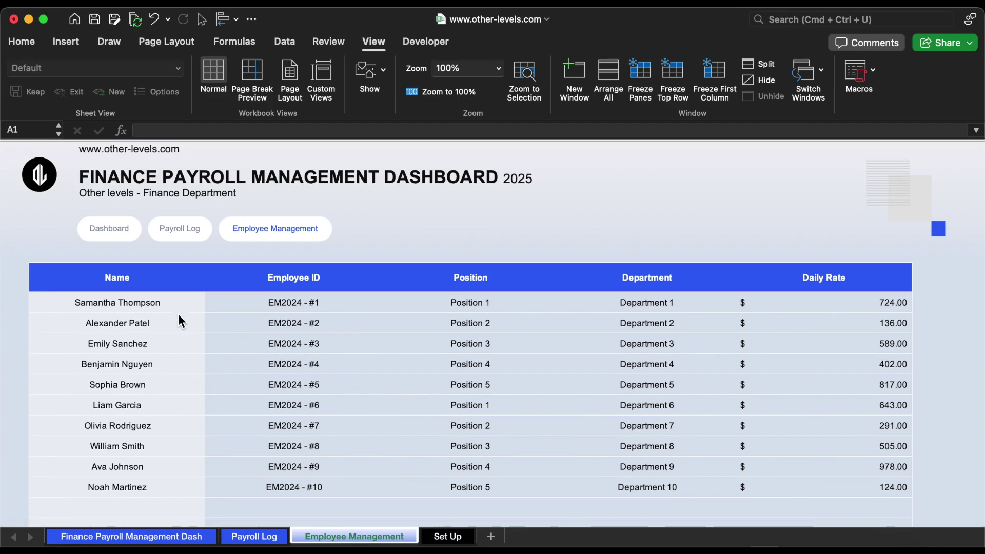
click(183, 280)
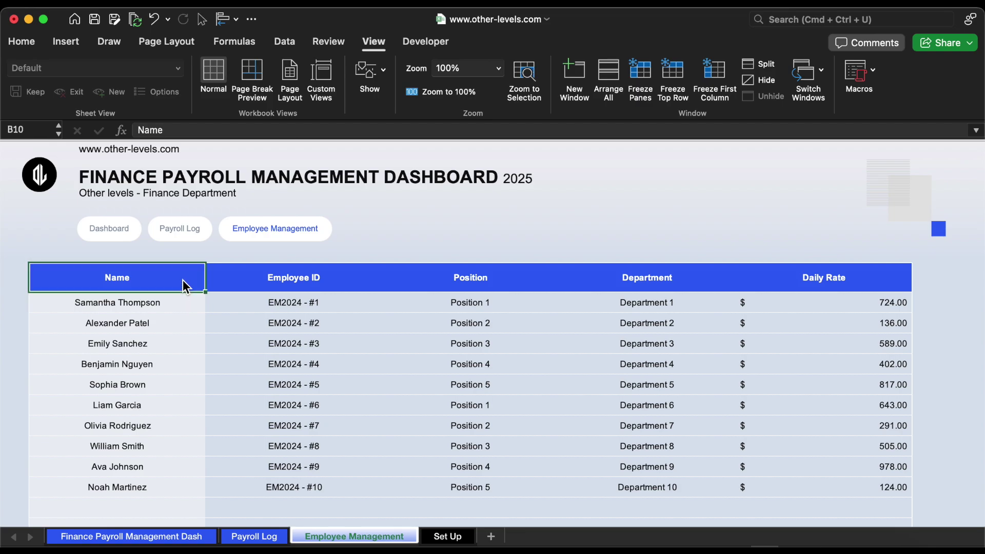
click(334, 277)
click(460, 281)
click(676, 281)
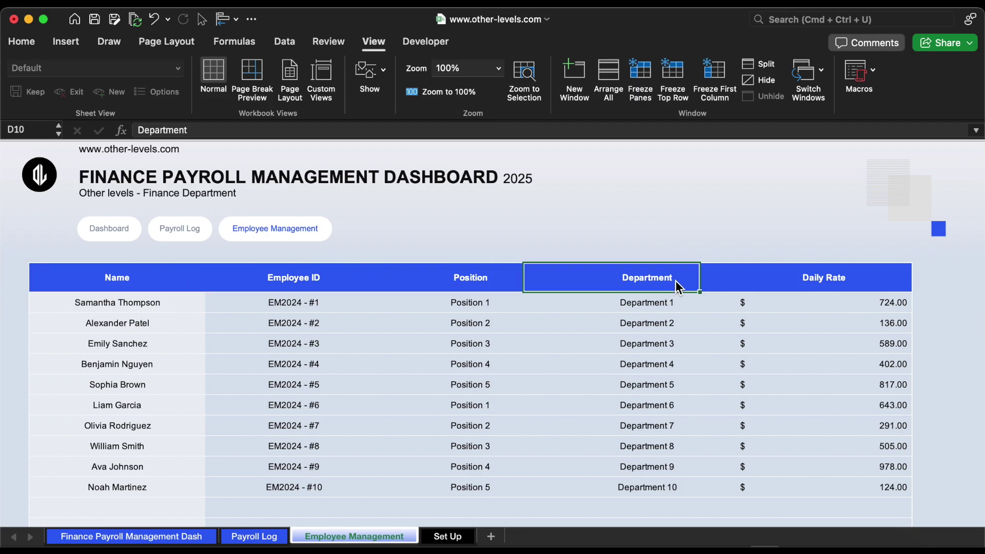
click(807, 285)
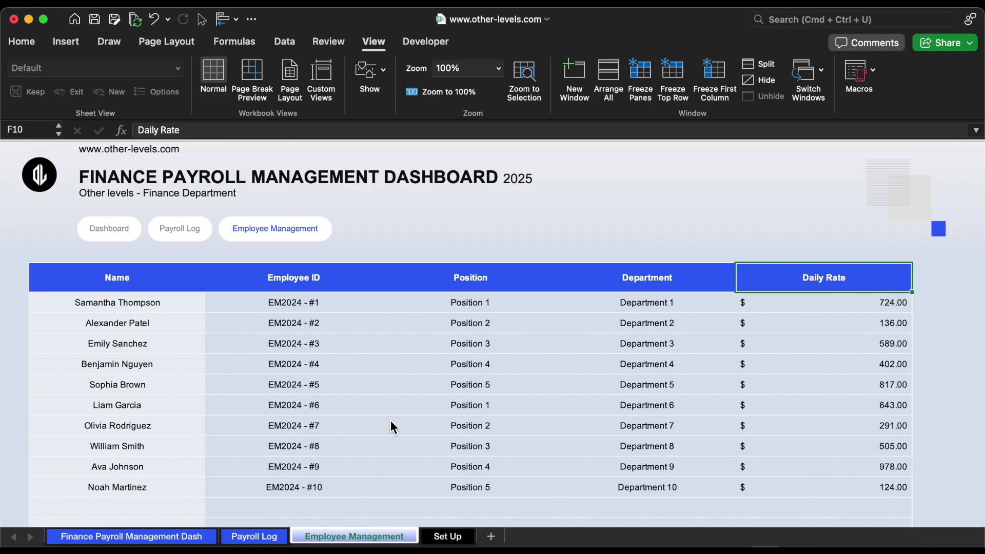
click(270, 537)
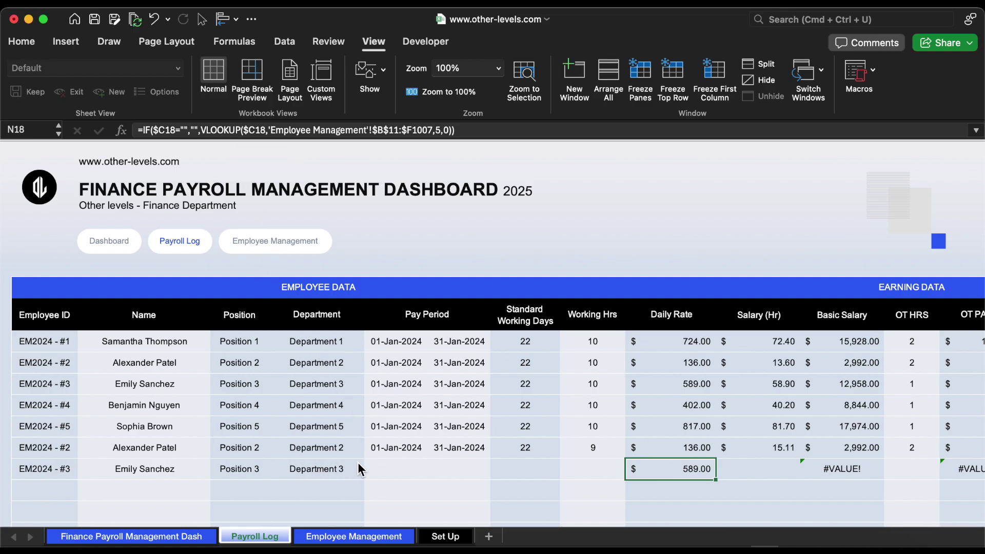
Copy the previous row's pay period dates into the new row's Pay Period, H18
drag(392, 450, 436, 448)
key(super+c)
click(408, 468)
key(super+v)
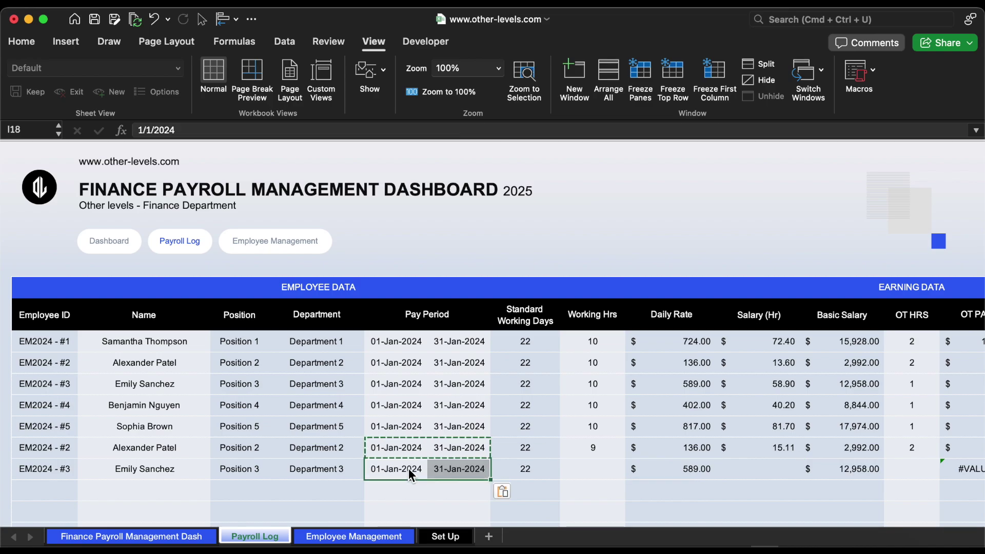
key(Escape)
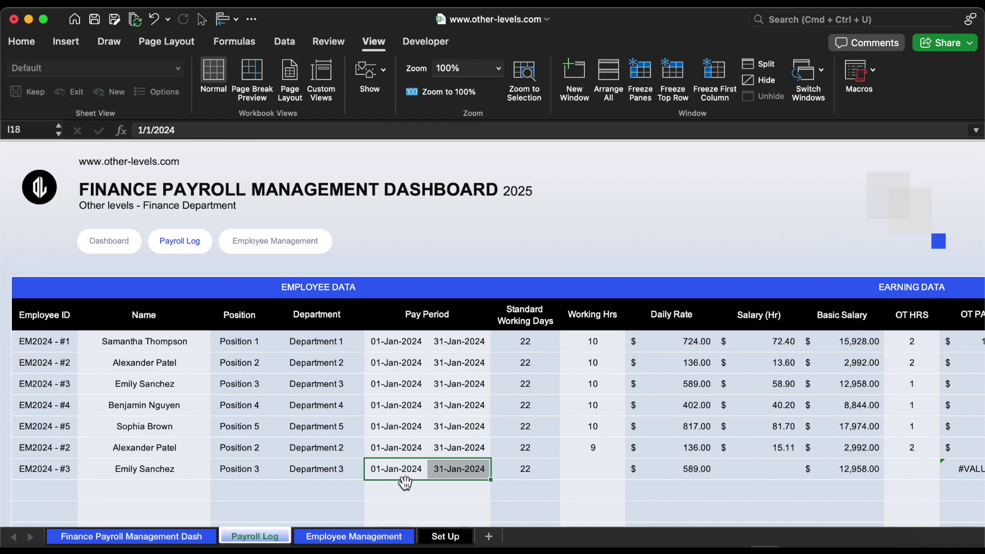
click(461, 474)
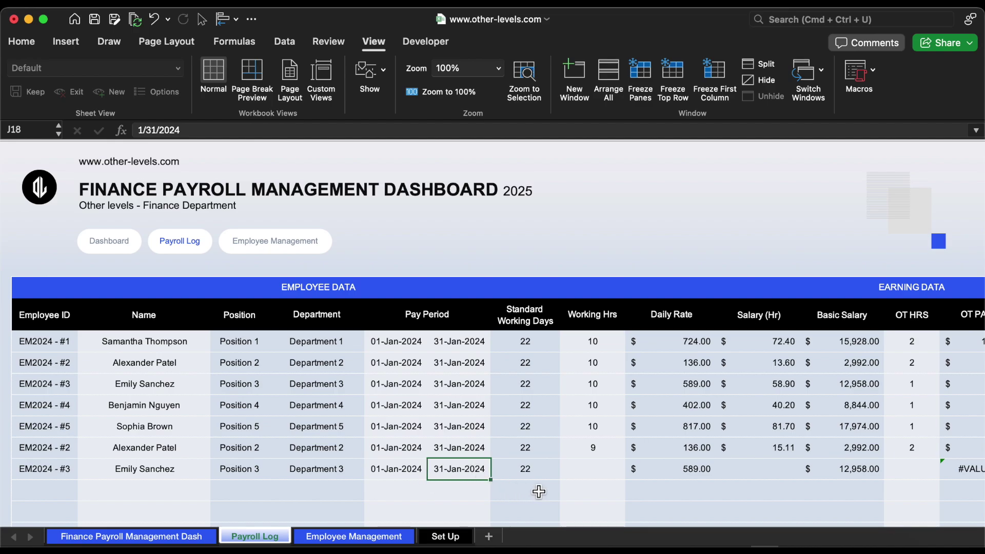
Verify the Standard Working Days formula against January's 22 working days on Set Up
click(555, 473)
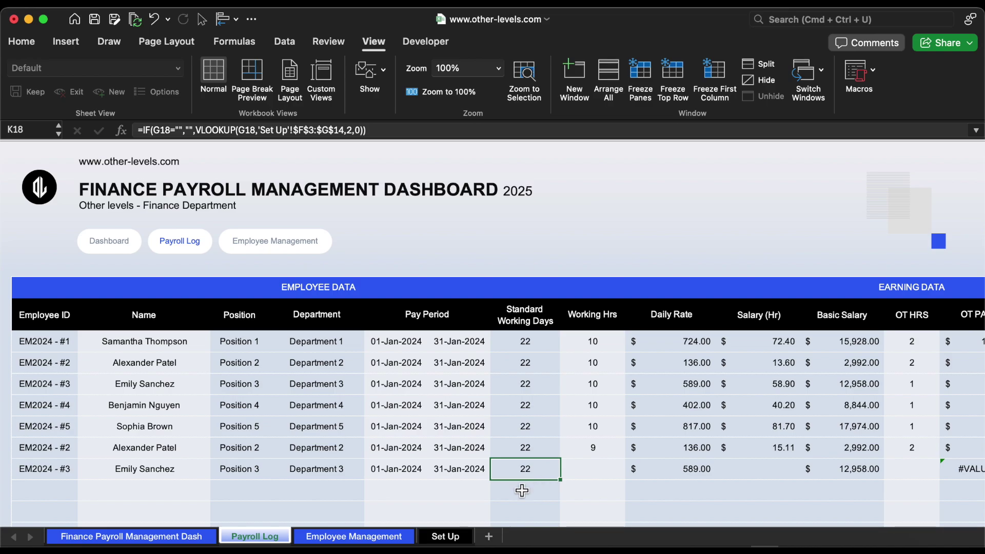
click(462, 537)
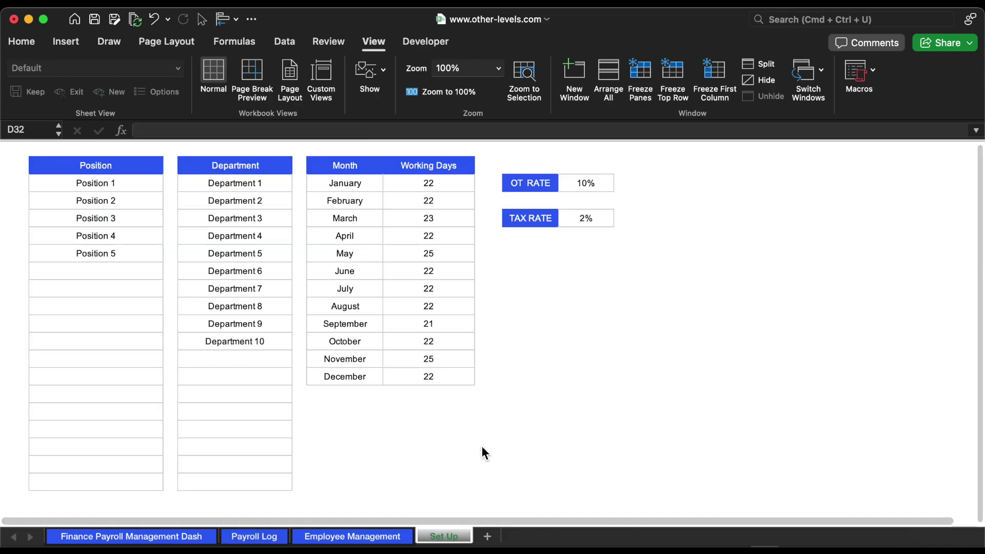
drag(439, 165, 354, 382)
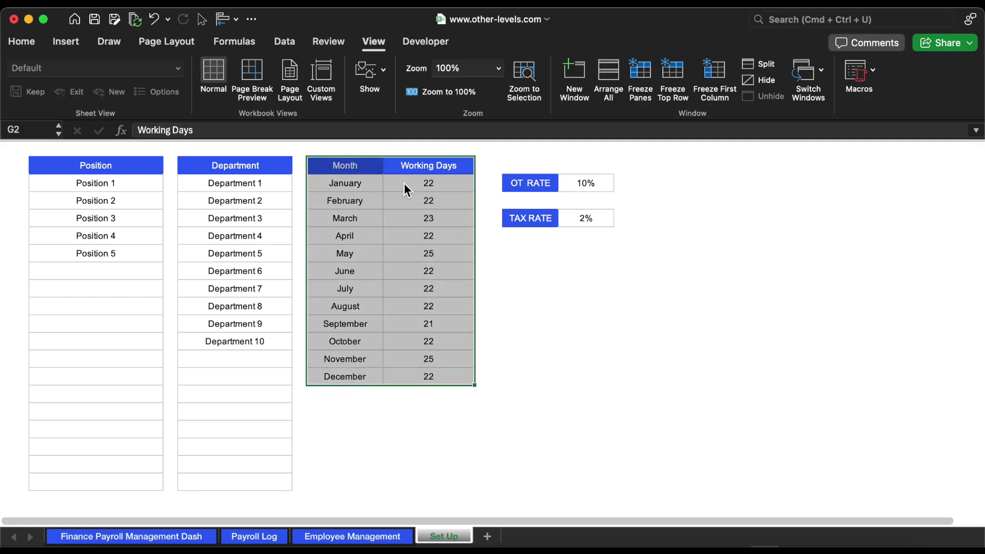
click(454, 191)
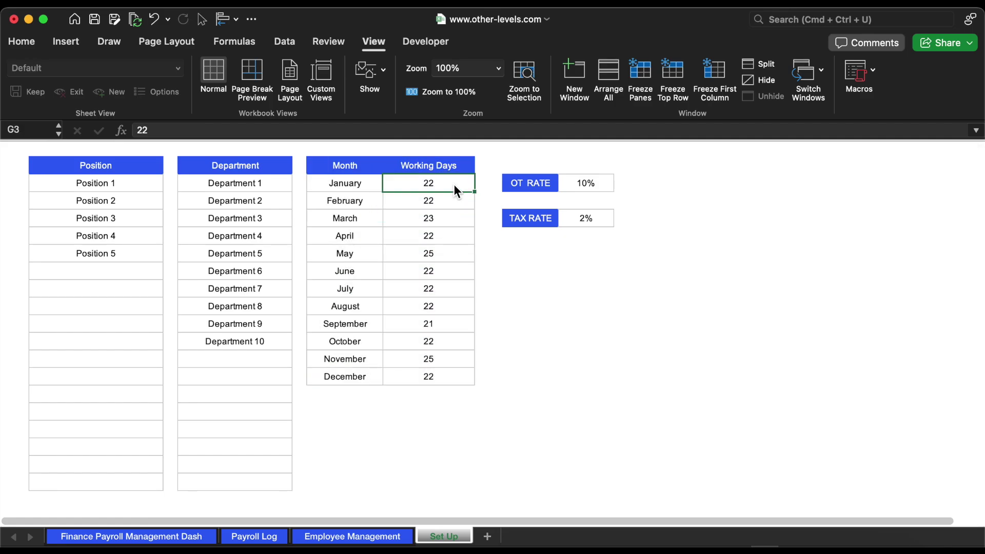
click(254, 537)
Enter 10 working hours and 2 OT hours in the new row
click(604, 473)
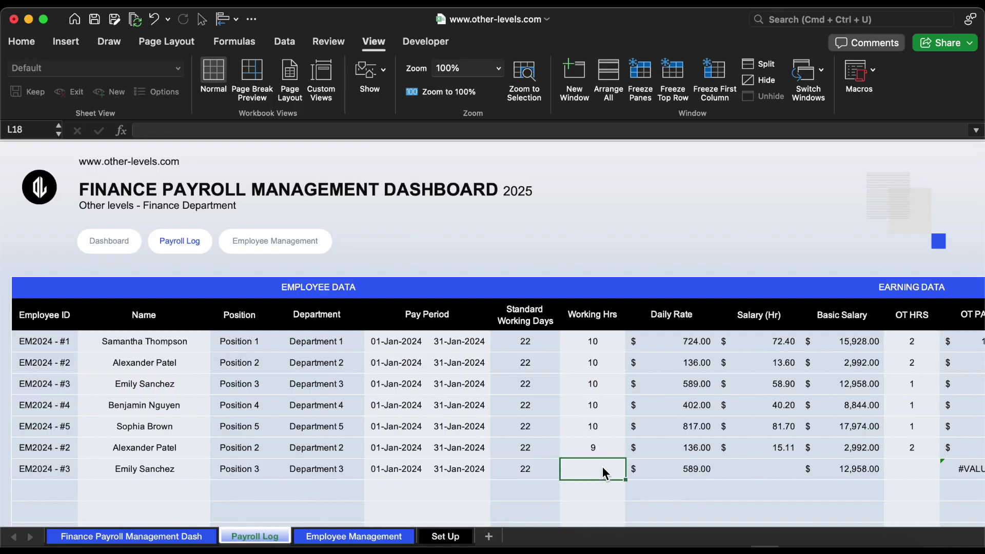
text(10)
key(Return)
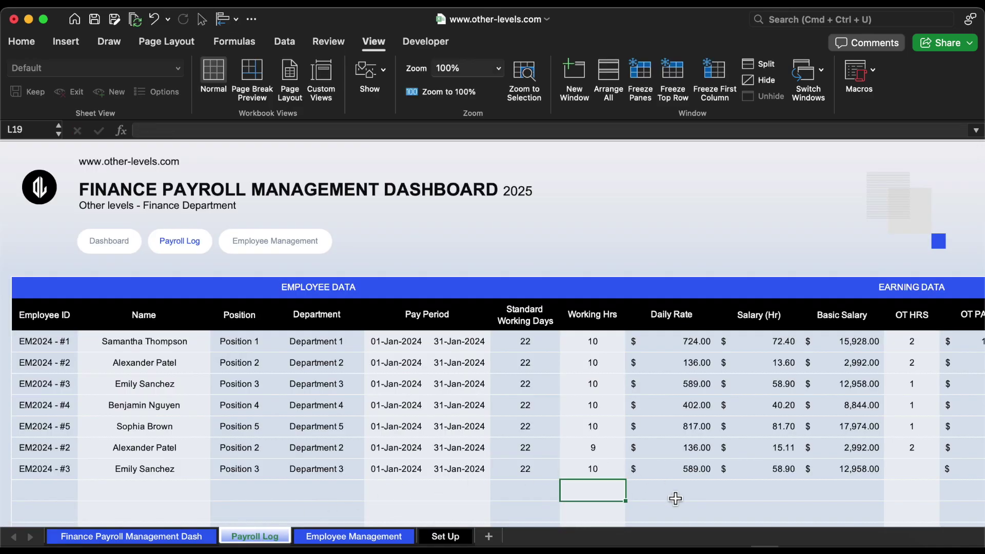
scroll(688, 507, right, 5)
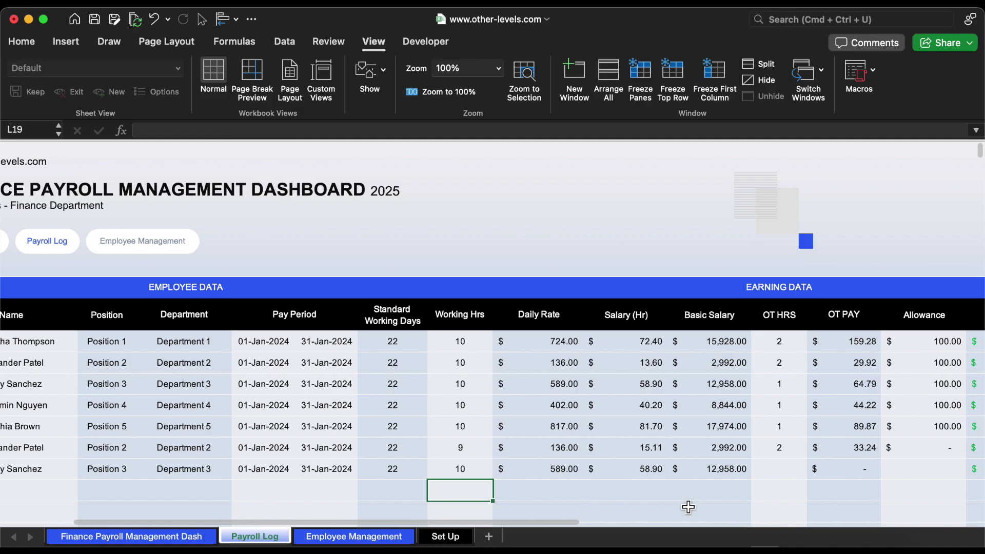
scroll(688, 507, right, 2)
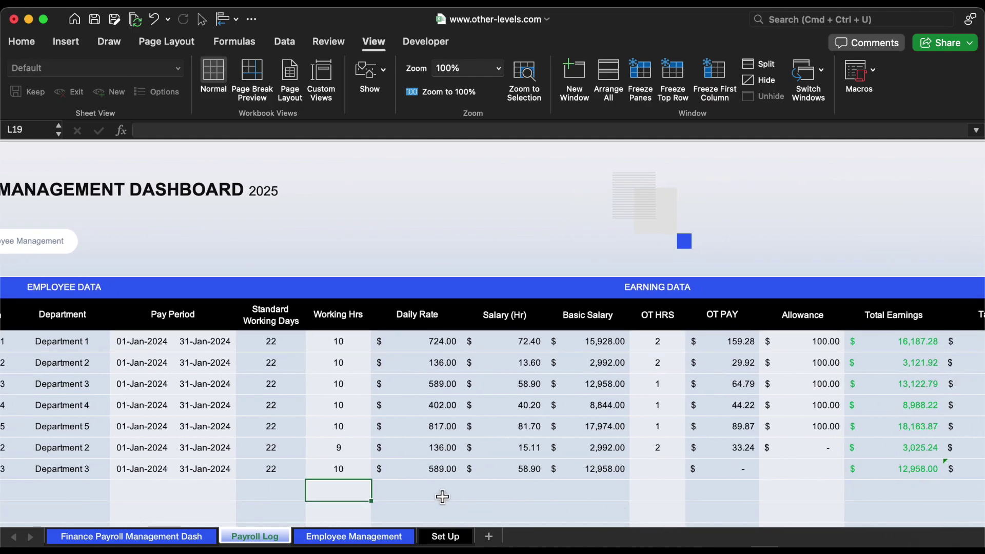
click(670, 473)
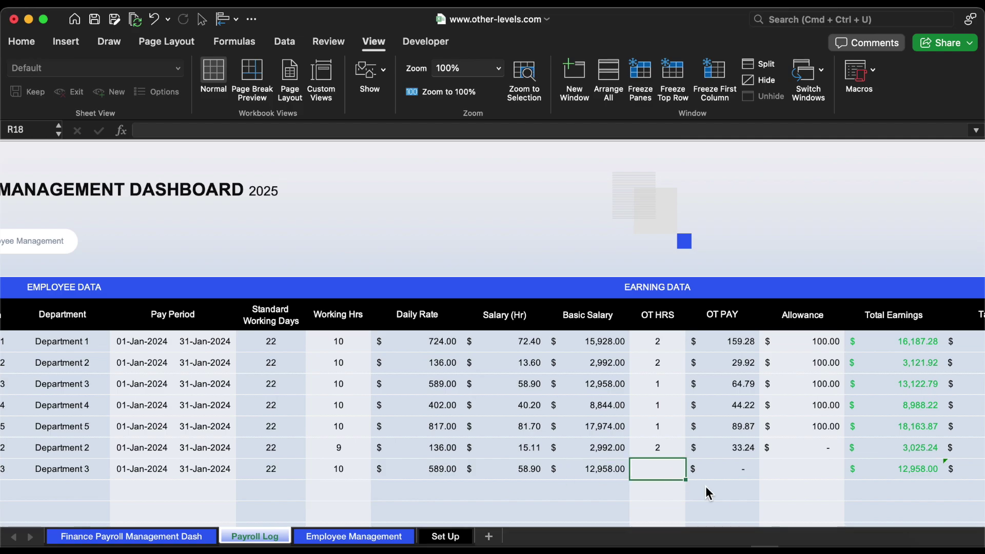
text(2)
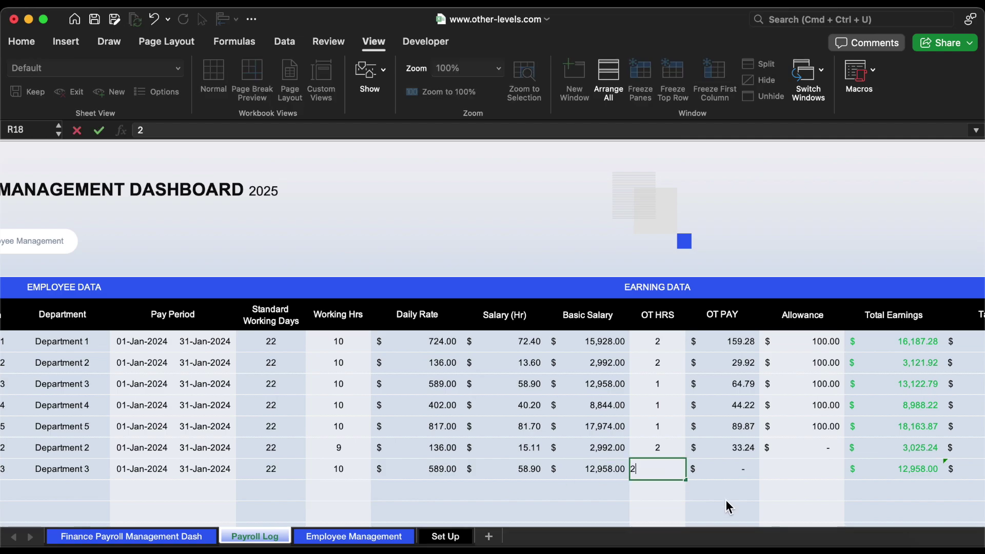
key(Return)
Enter a 100 allowance and 2 absent days in the new row
scroll(712, 496, right, 10)
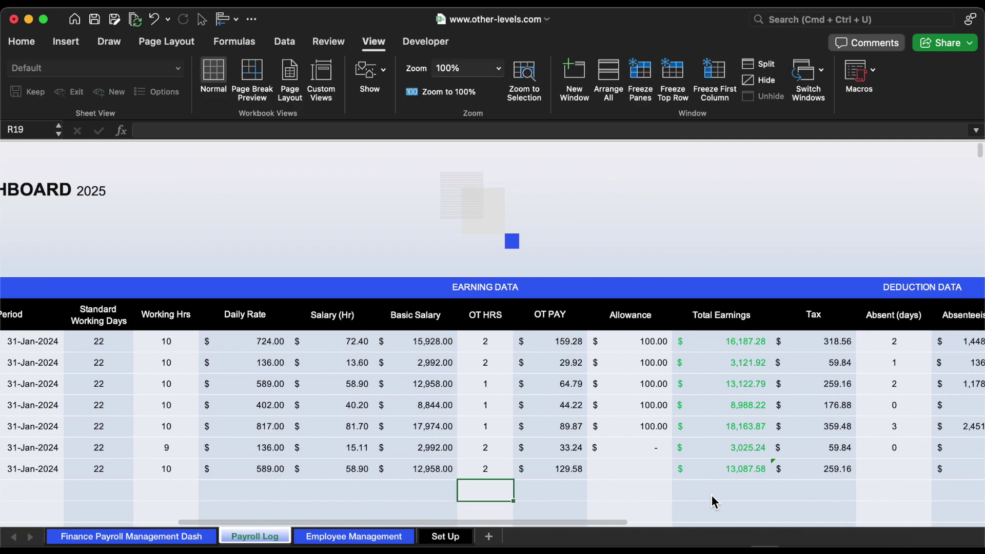
scroll(712, 494, right, 3)
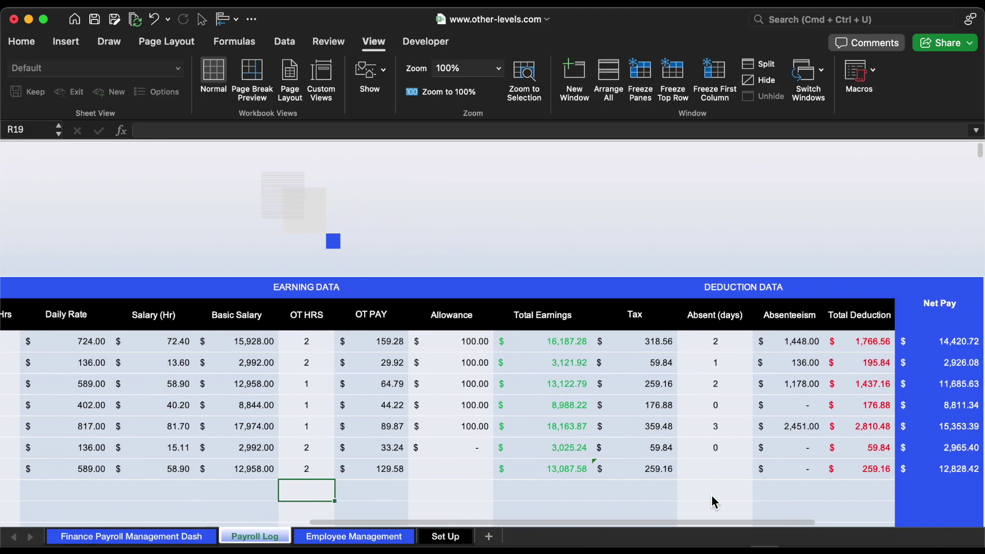
click(454, 473)
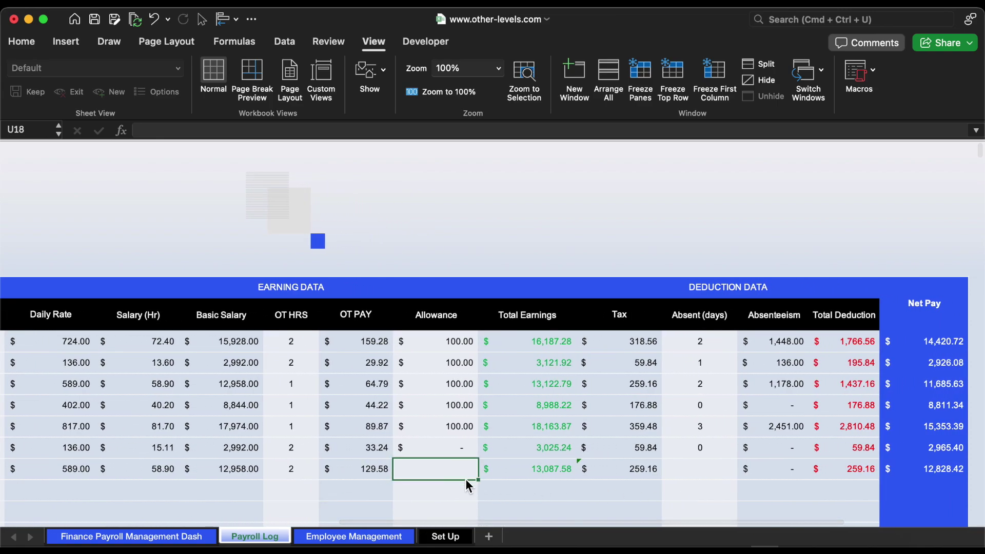
text(100)
key(Return)
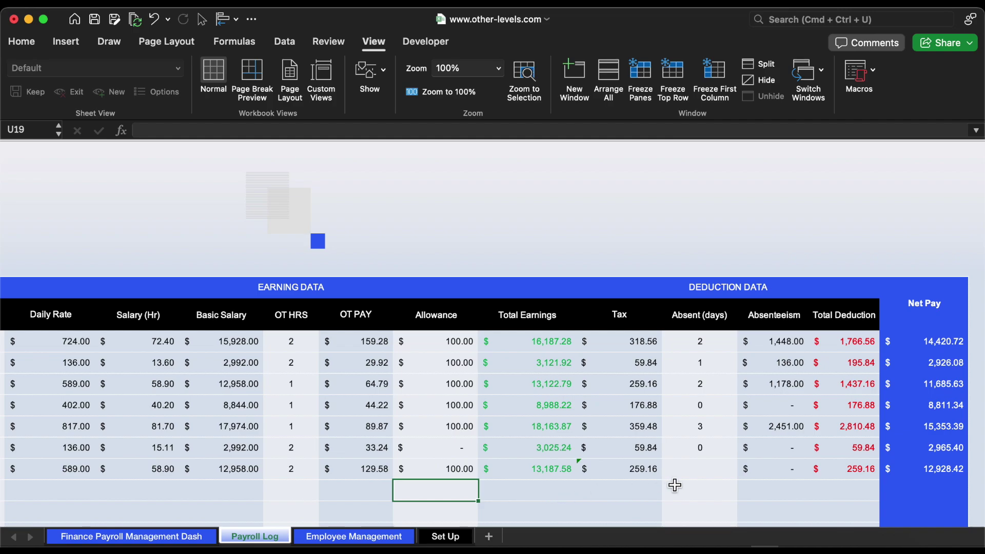
click(709, 469)
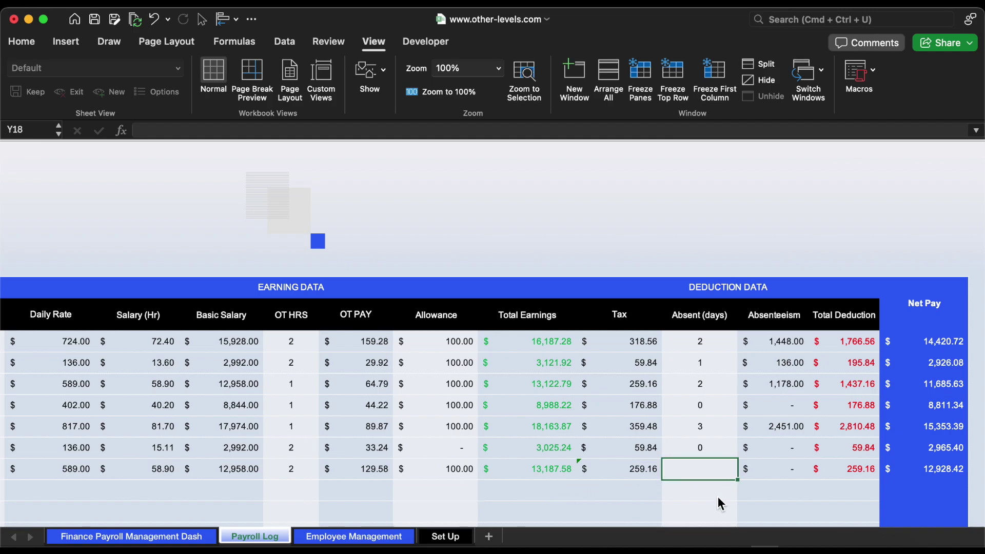
text(2)
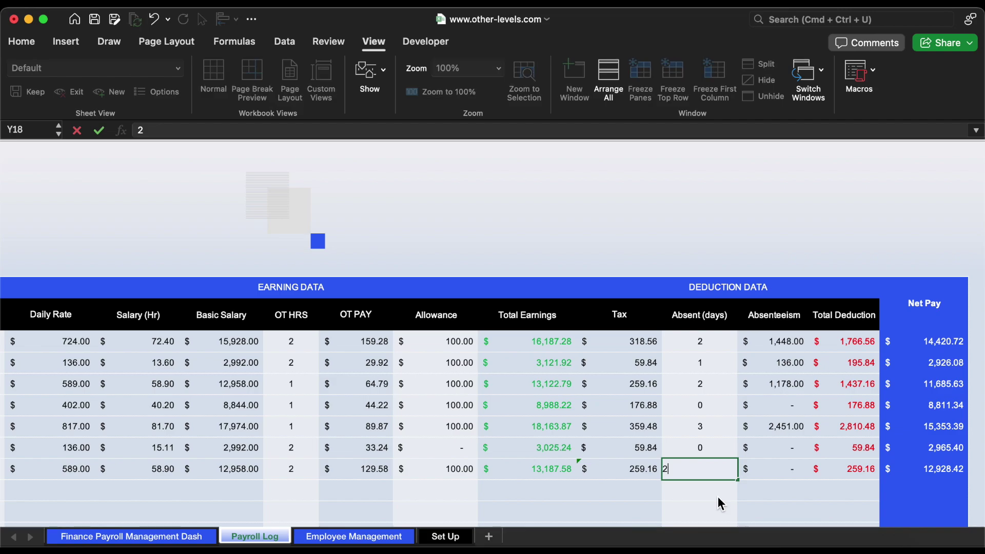
key(Return)
Check the recalculated Absenteeism, Total Deduction and $11,750.42 Net Pay
click(805, 472)
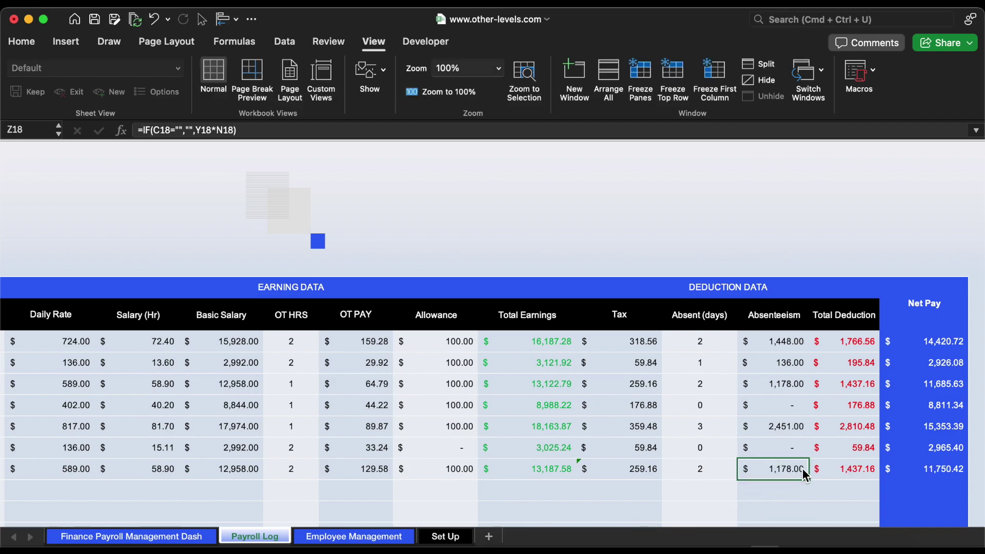
click(848, 474)
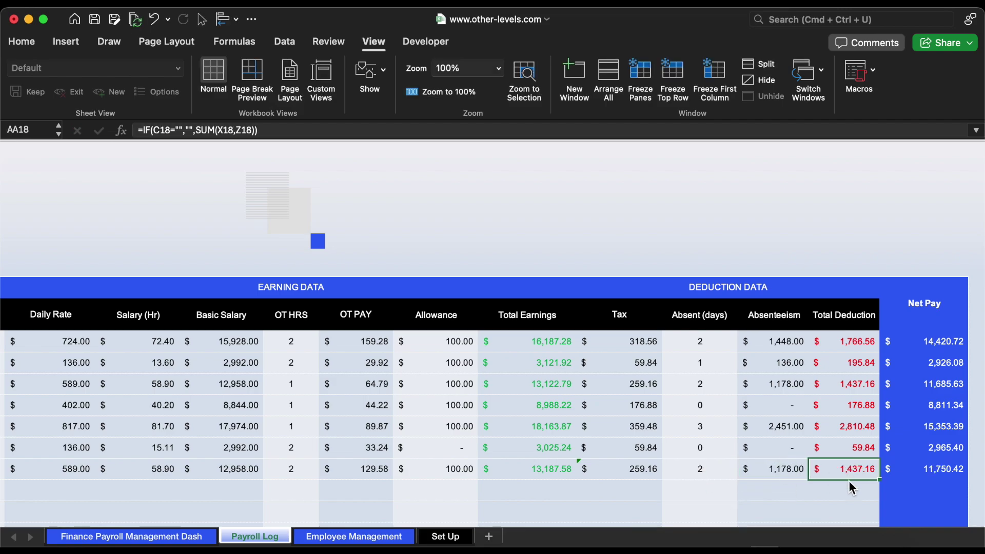
click(921, 475)
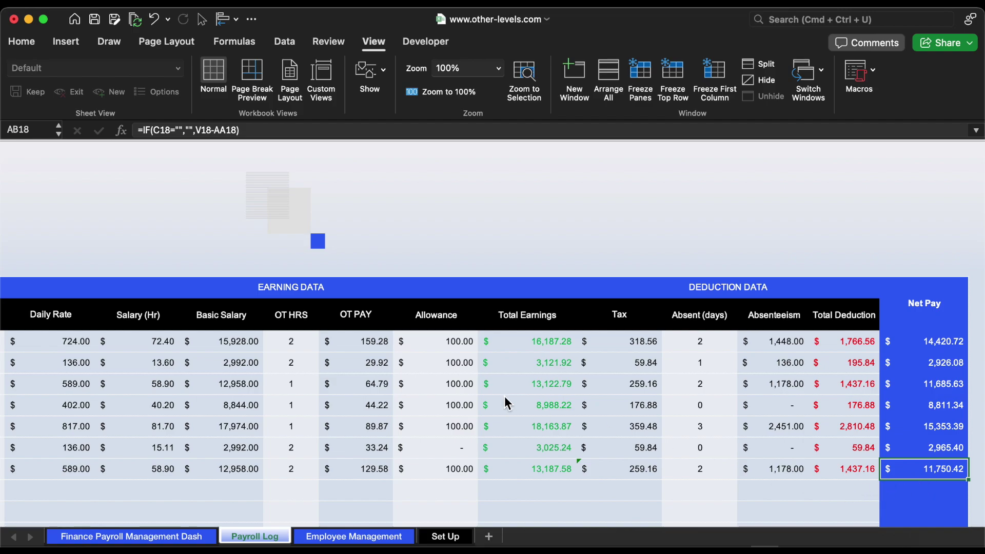
Scroll the Payroll Log back left to column A
scroll(505, 403, left, 10)
scroll(506, 403, left, 6)
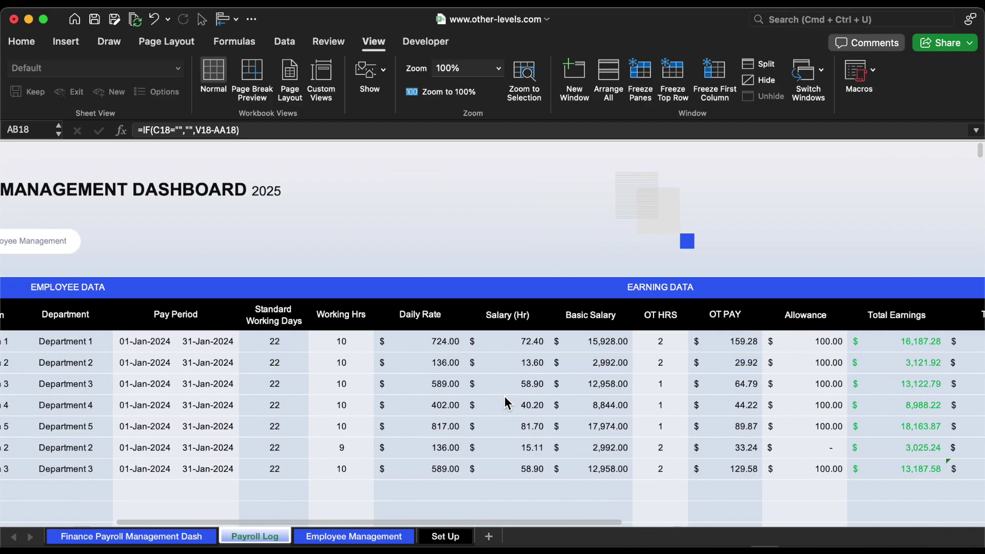
scroll(506, 403, left, 4)
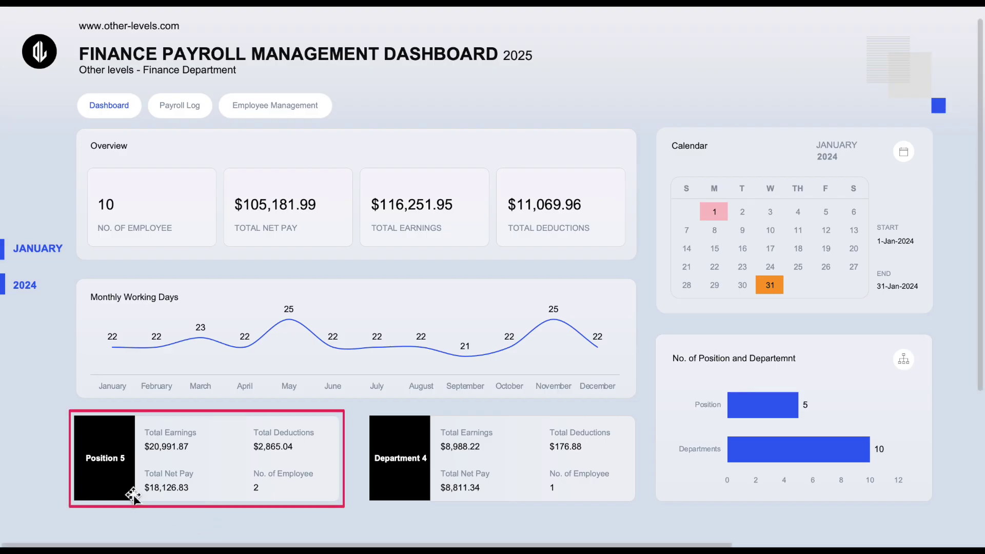
Switch the dashboard's position card to Position 2, then Position 3
click(131, 426)
click(140, 425)
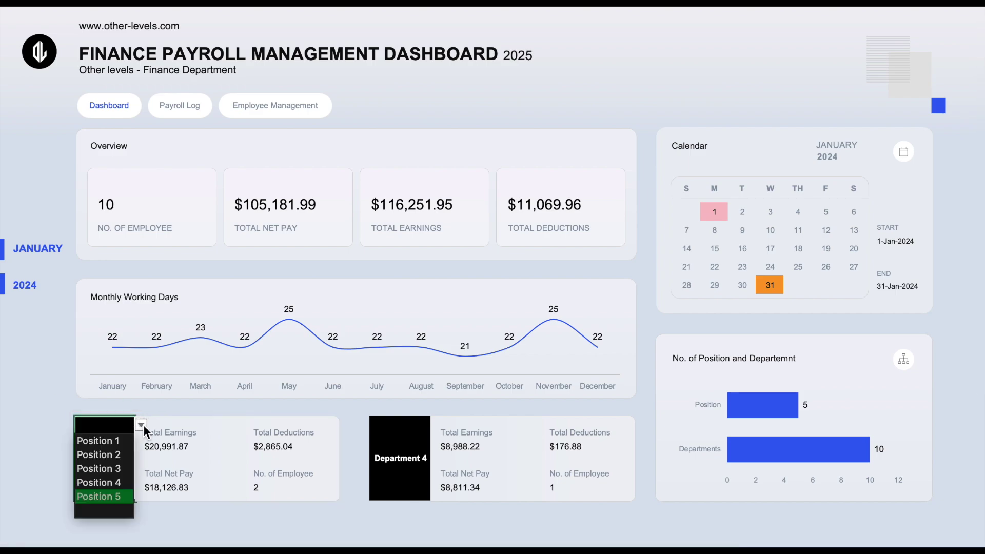
click(98, 455)
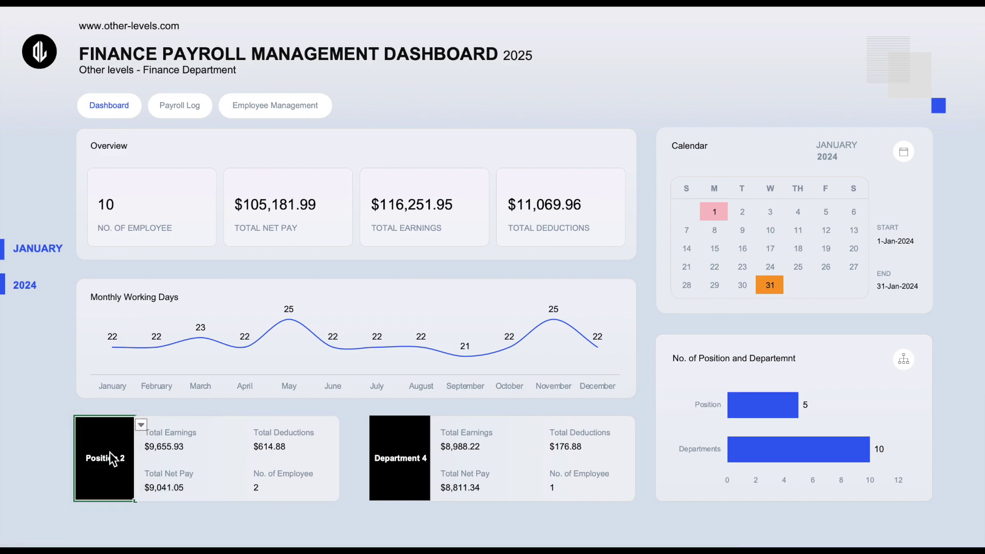
click(140, 424)
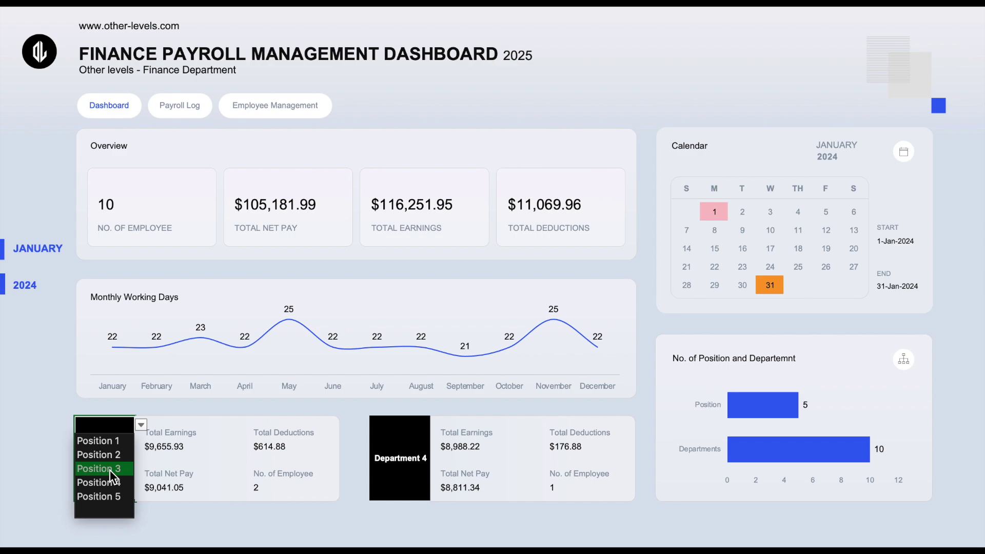
click(114, 468)
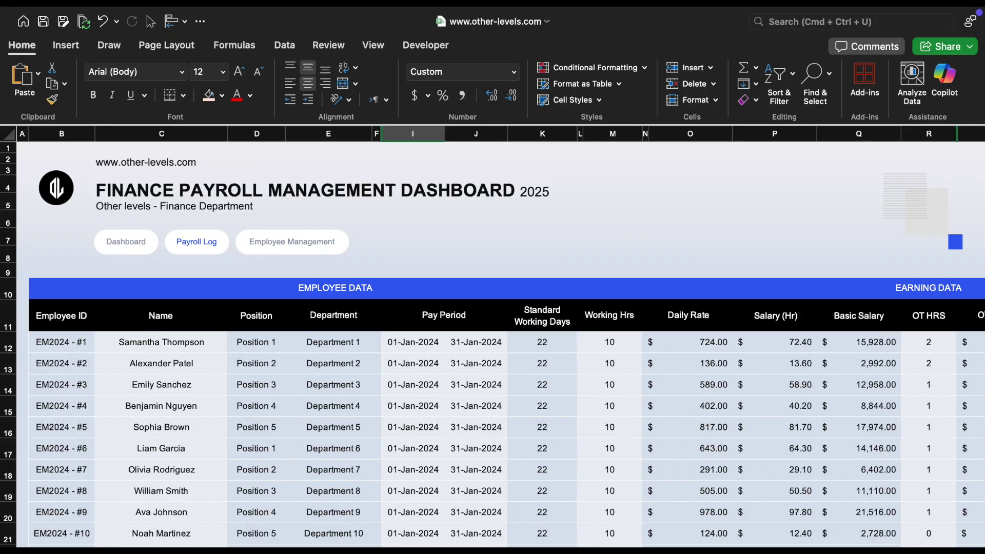
Select the Payroll Log's Position column and its first entries
click(256, 135)
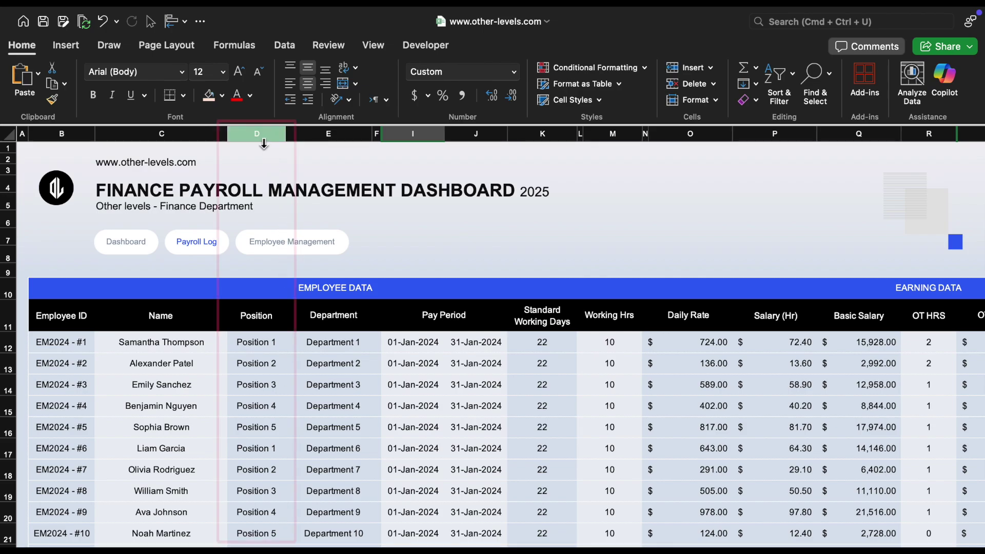
click(277, 316)
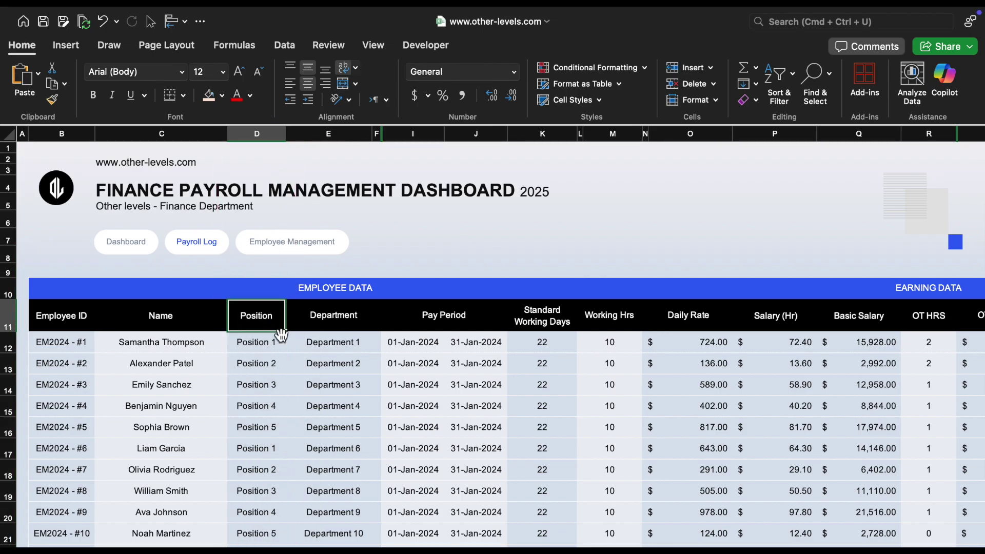
drag(278, 342, 276, 520)
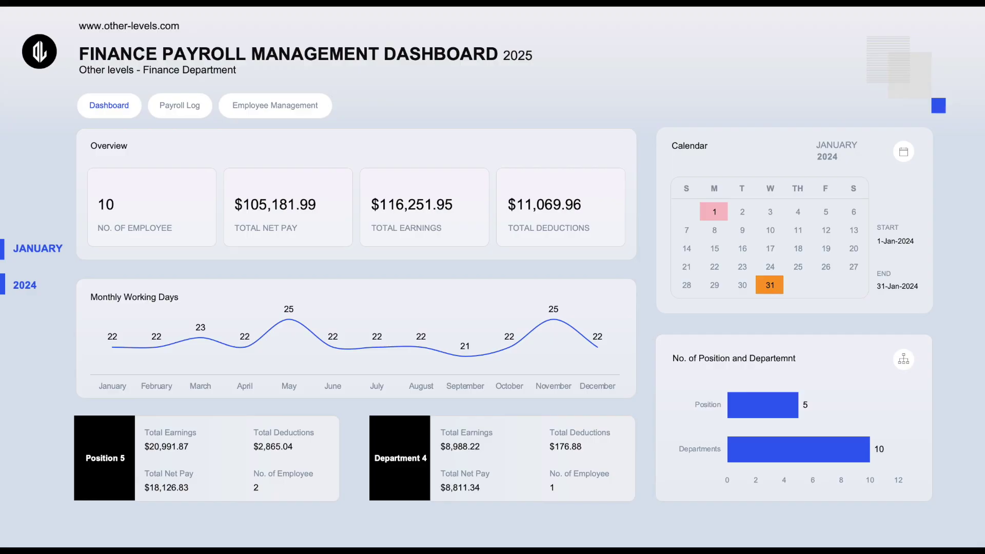
Switch the position card again between Position 2 and Position 3 to compare totals
click(113, 460)
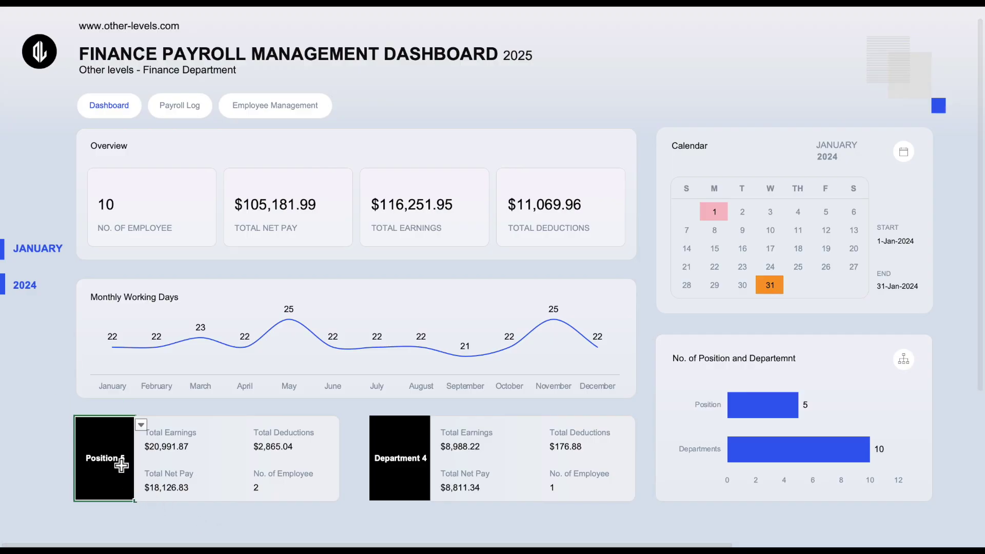
click(141, 426)
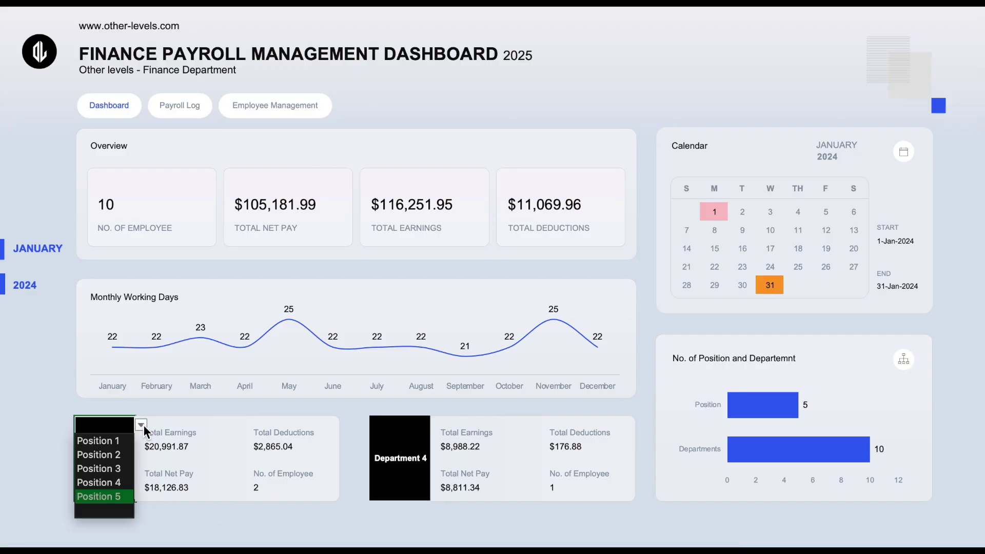
click(101, 455)
click(141, 426)
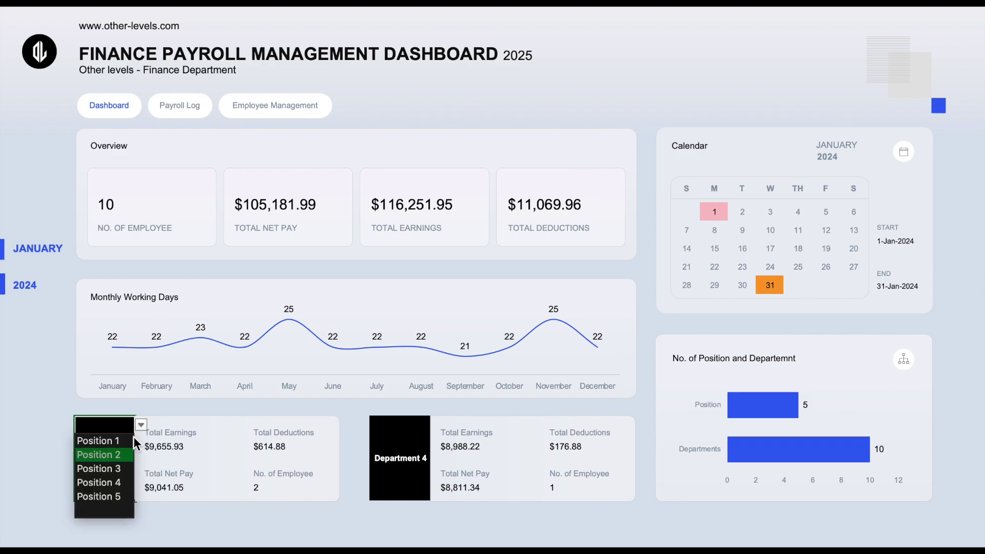
click(110, 470)
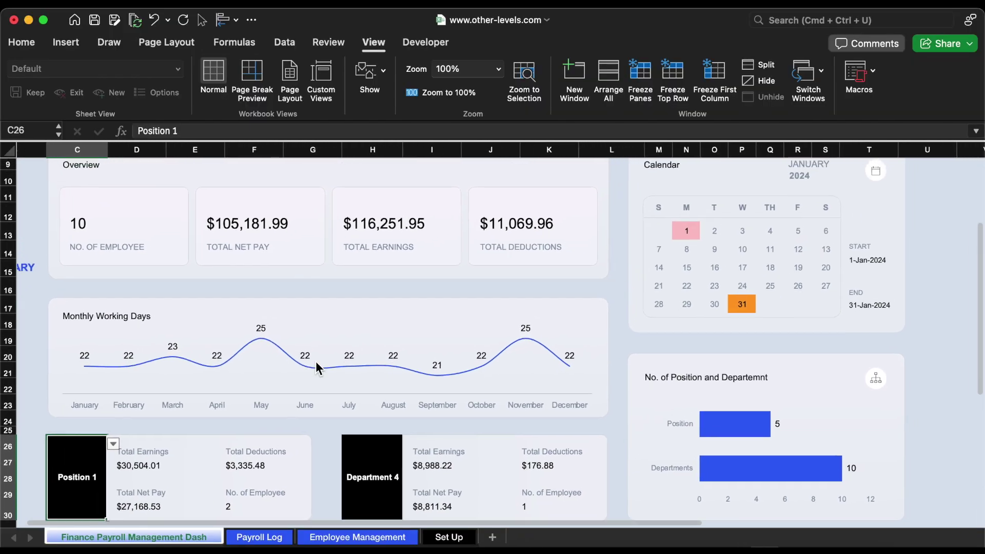
Check Y2's SUMIF formula against Payroll Log columns V and D, then pick Position 3
scroll(318, 365, right, 10)
click(796, 182)
click(527, 131)
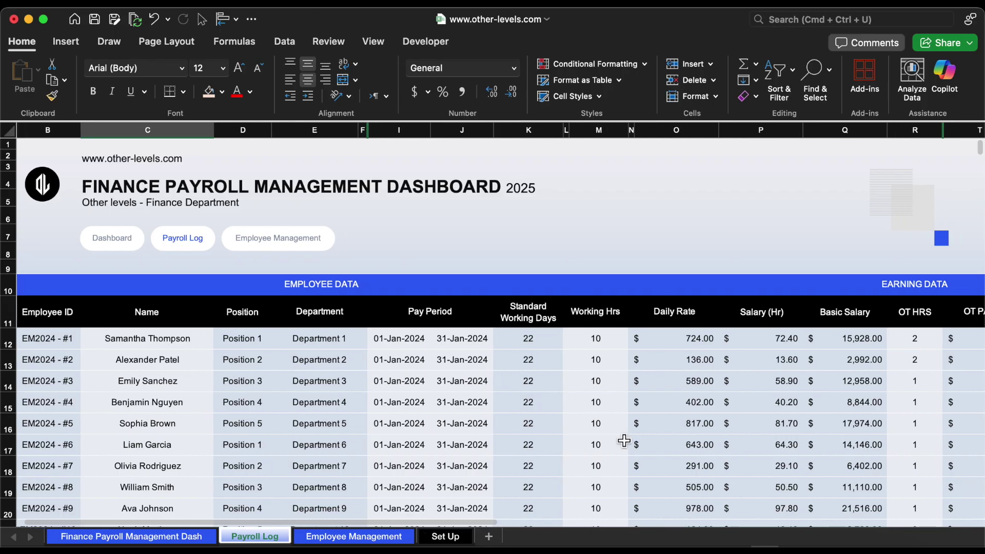
scroll(624, 441, right, 5)
click(657, 134)
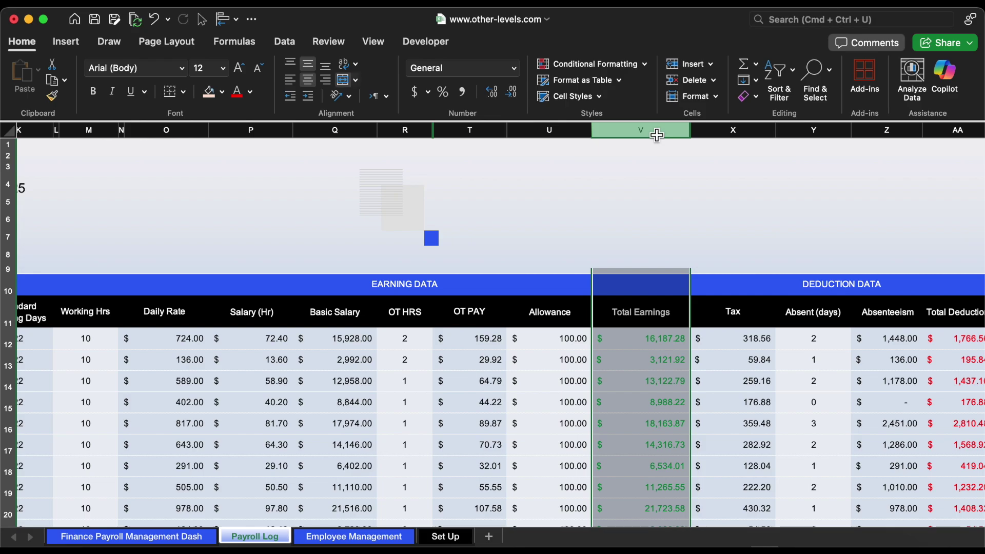
scroll(491, 214, left, 10)
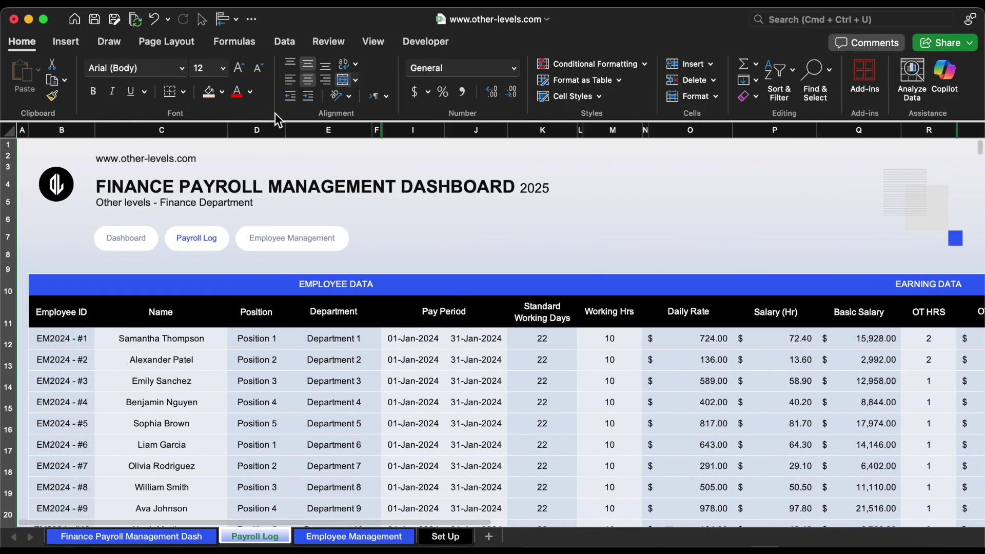
click(271, 131)
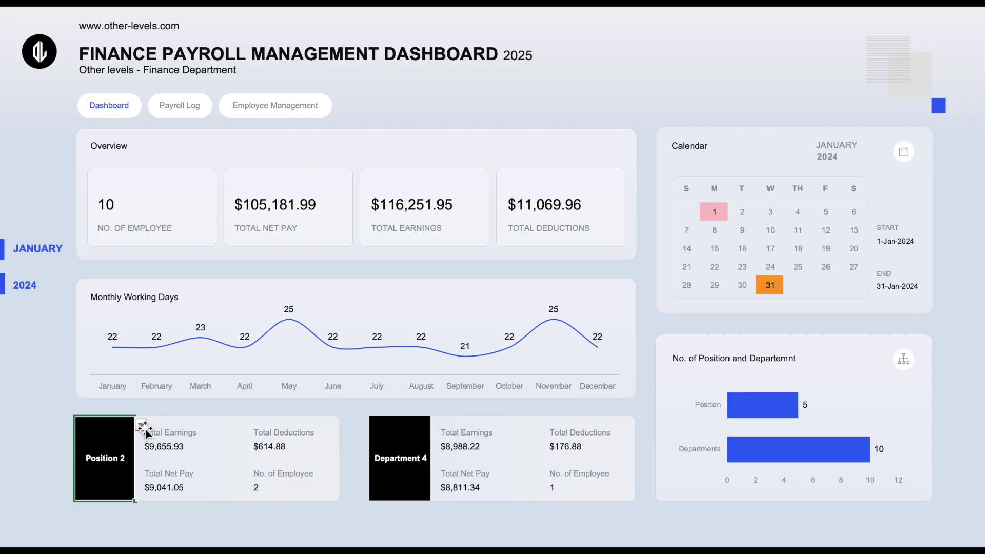
click(141, 425)
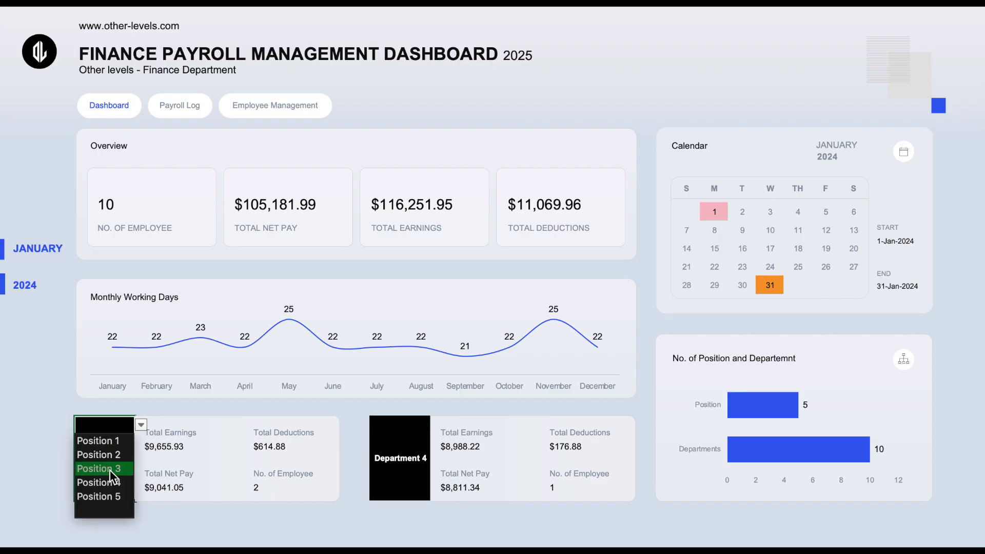
click(110, 469)
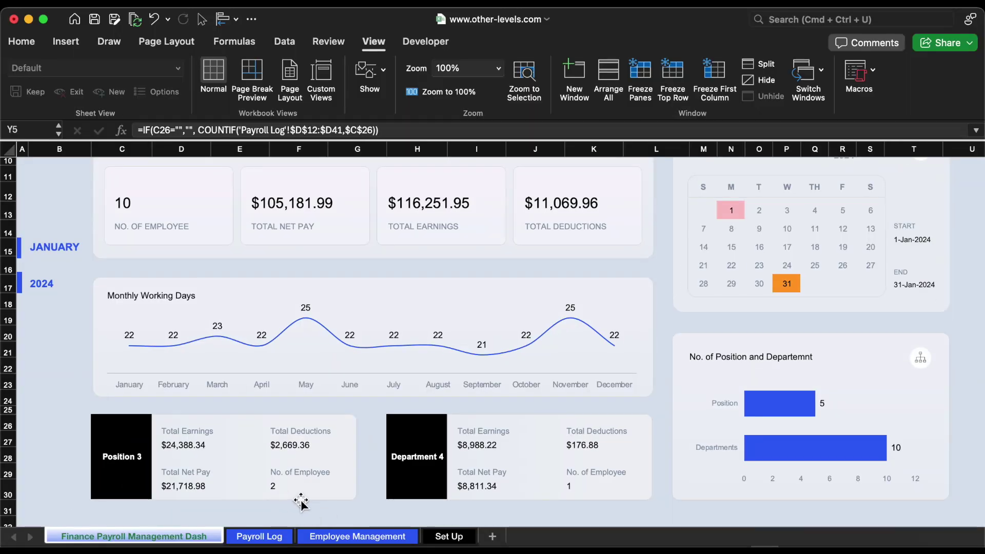
scroll(492, 361, up, 5)
scroll(492, 361, right, 10)
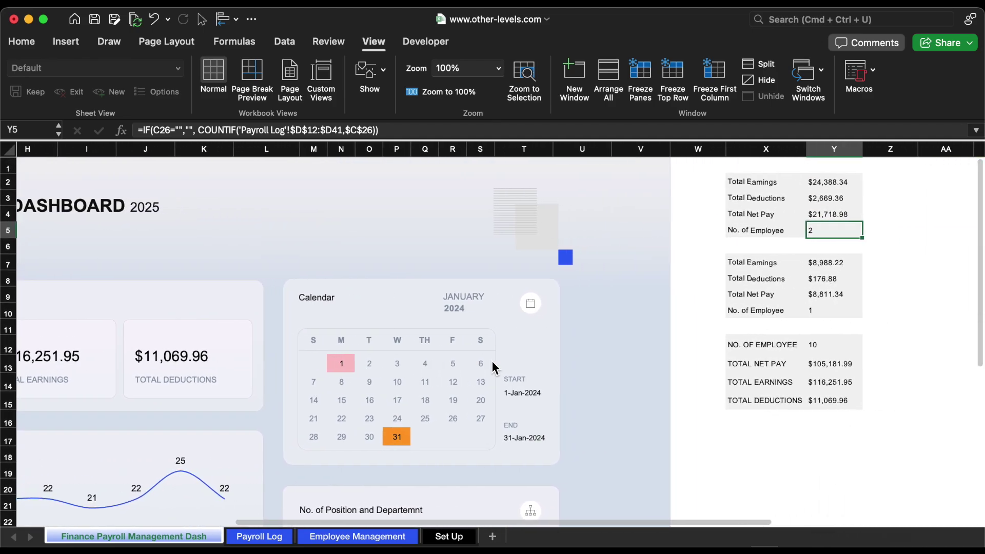
scroll(492, 361, right, 1)
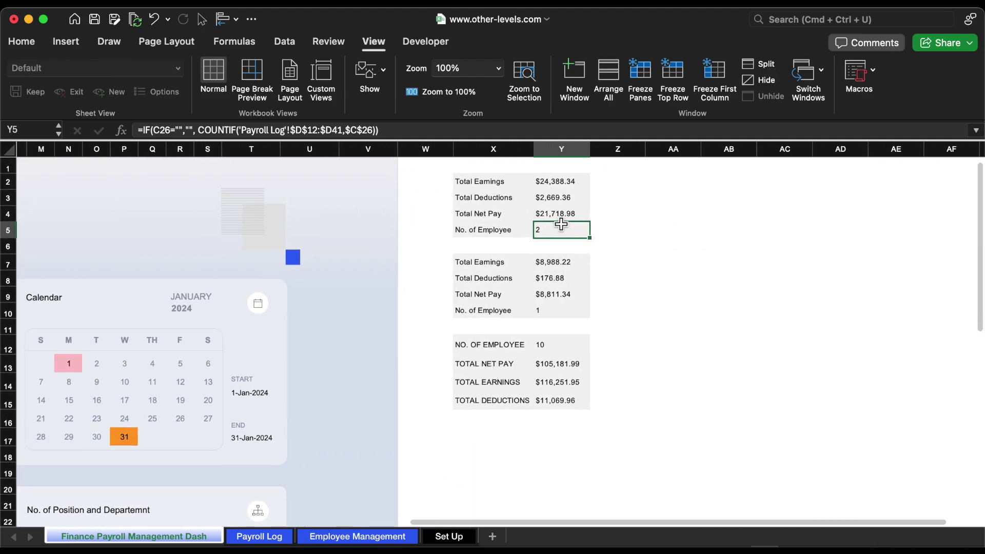
double_click(561, 225)
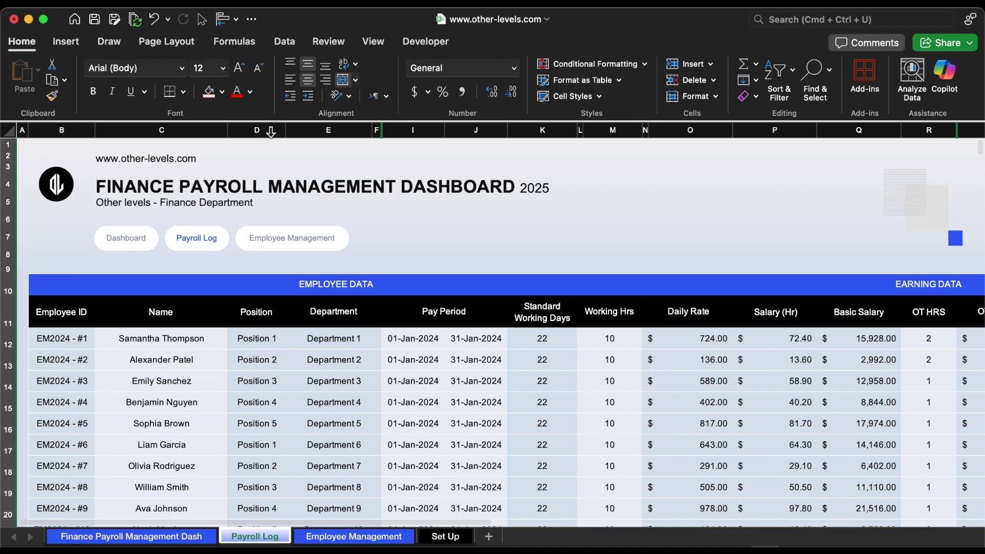
click(272, 131)
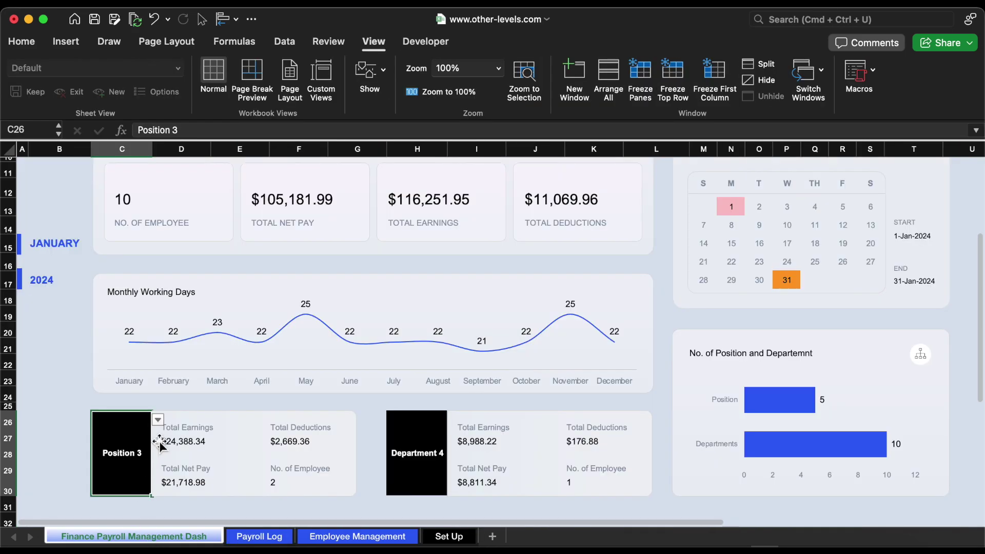
click(157, 420)
click(126, 436)
click(170, 472)
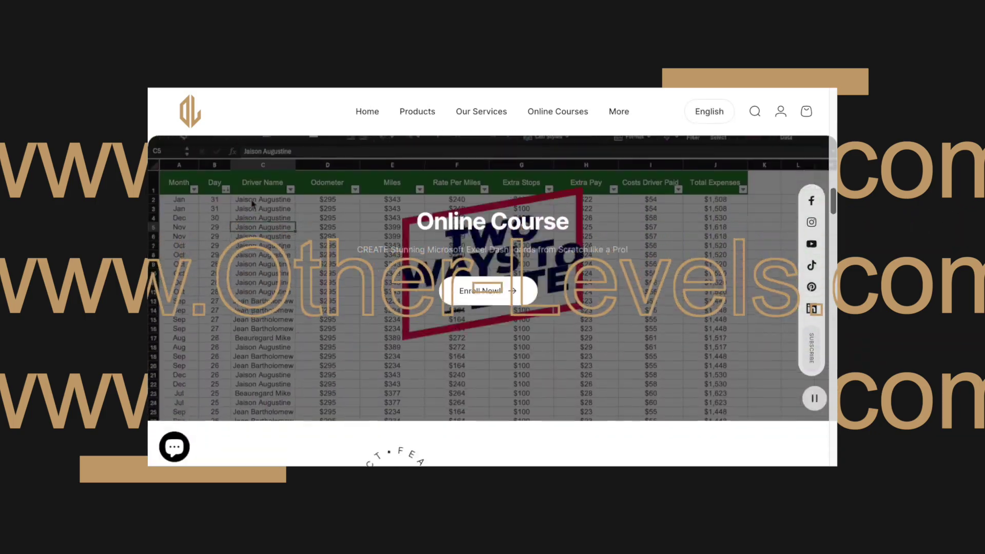
scroll(398, 218, down, 5)
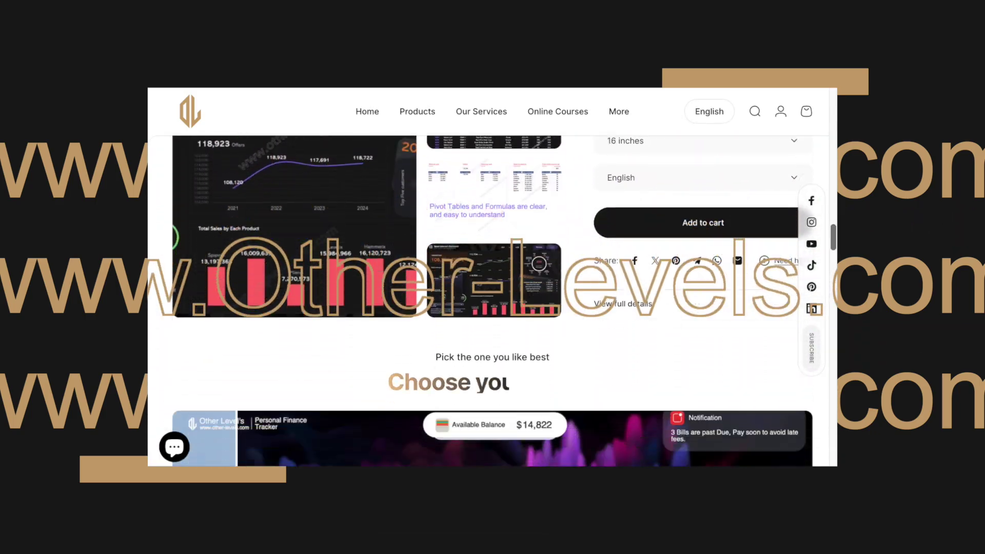
scroll(492, 300, down, 15)
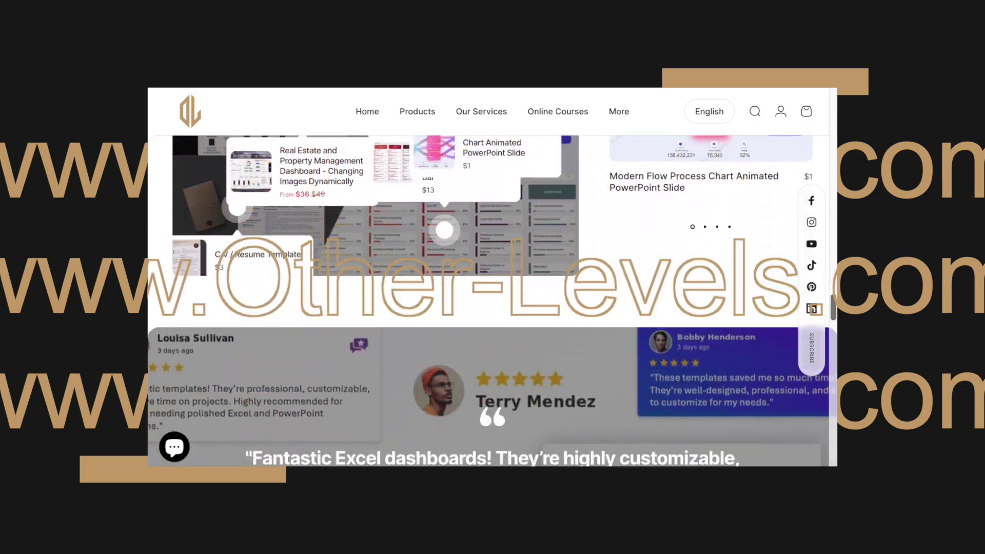
scroll(444, 230, down, 15)
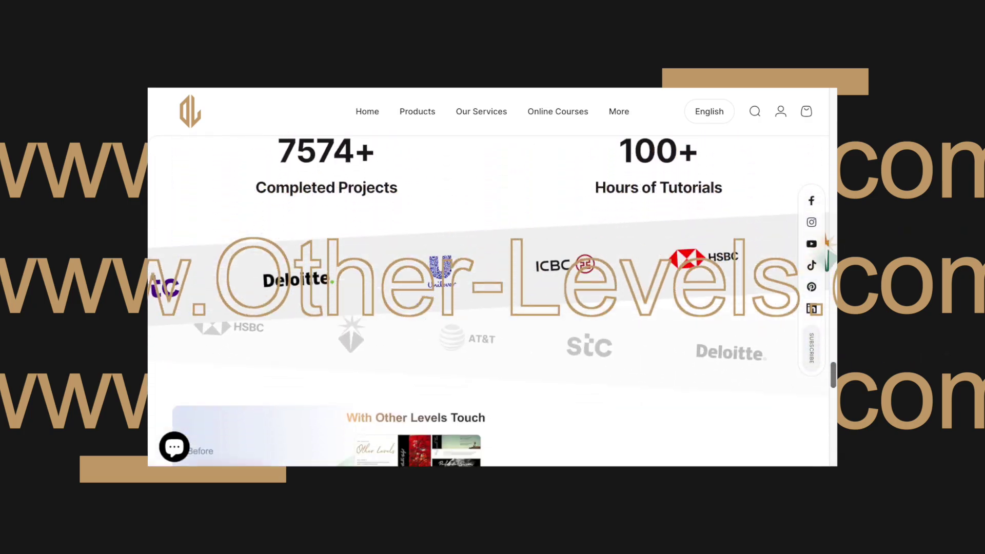
scroll(493, 300, down, 15)
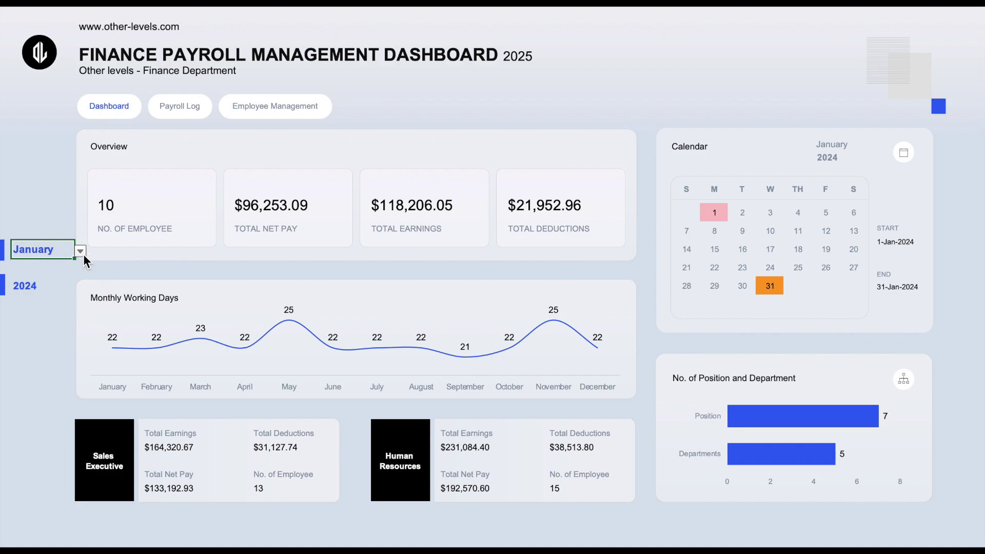
Preview February and June, return the dashboard to January, then open the 2024–2028 year list
click(80, 251)
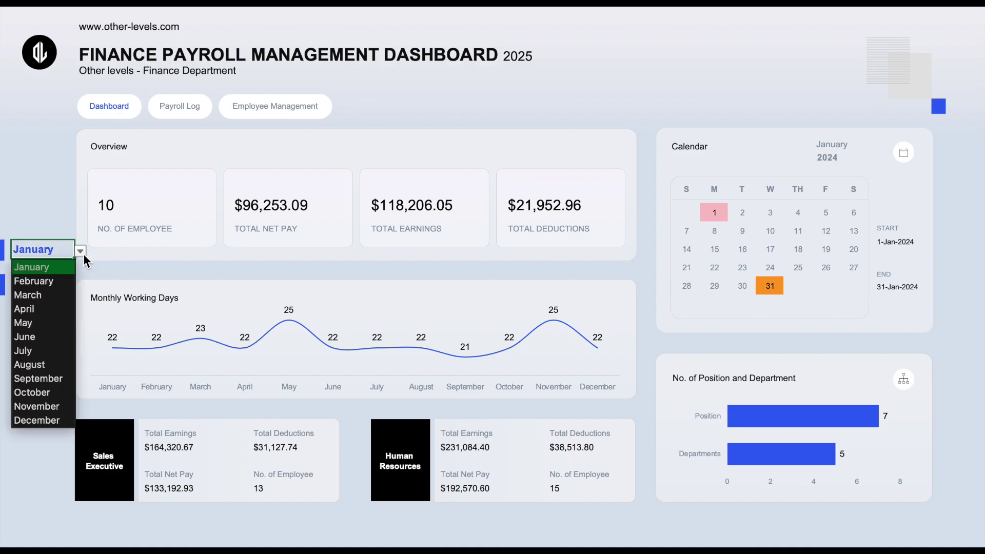
click(66, 281)
click(80, 251)
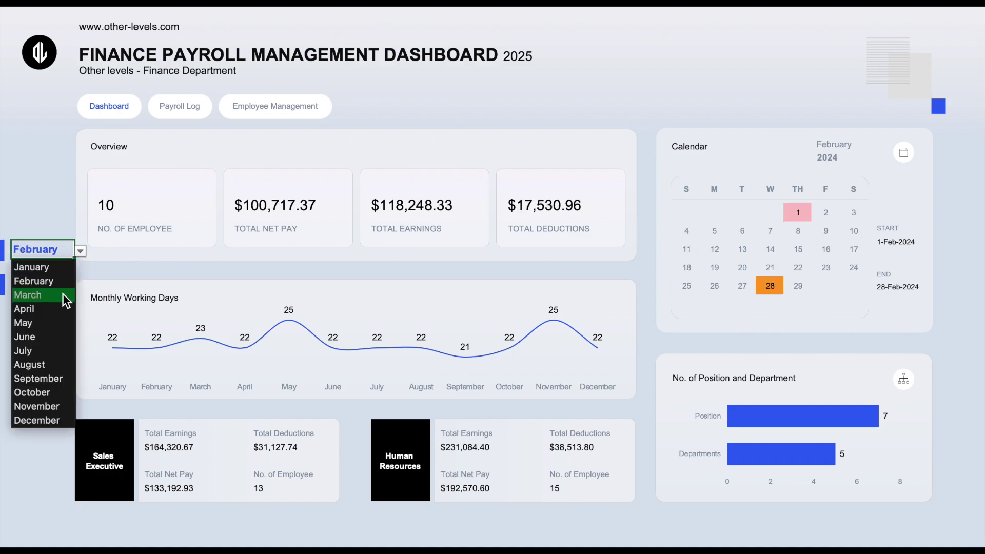
click(47, 336)
click(80, 253)
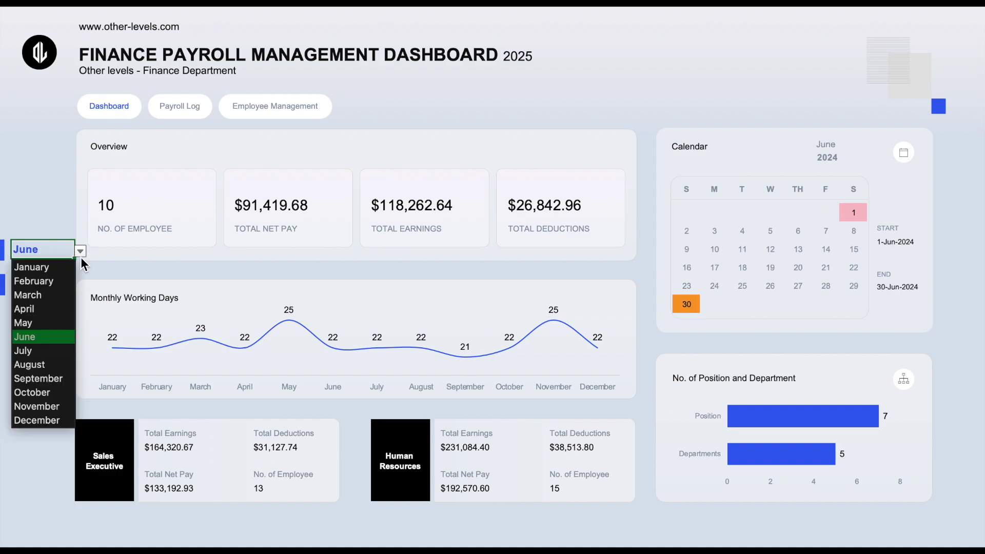
click(62, 281)
click(80, 253)
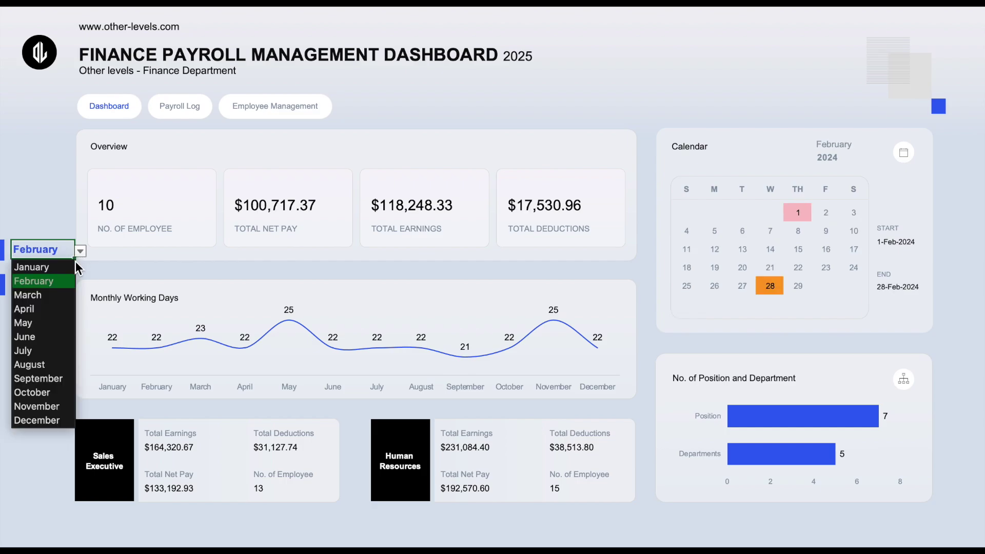
click(70, 268)
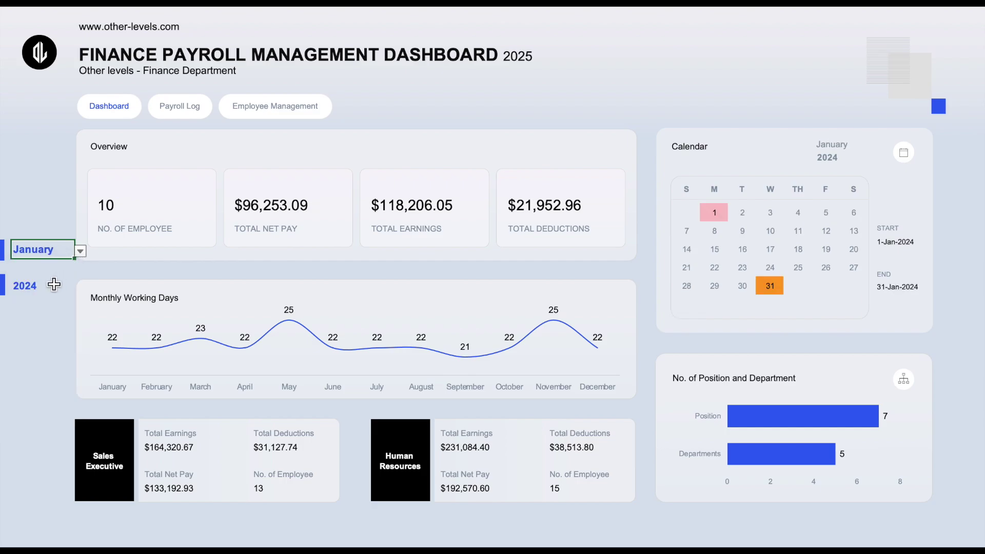
click(49, 286)
click(80, 288)
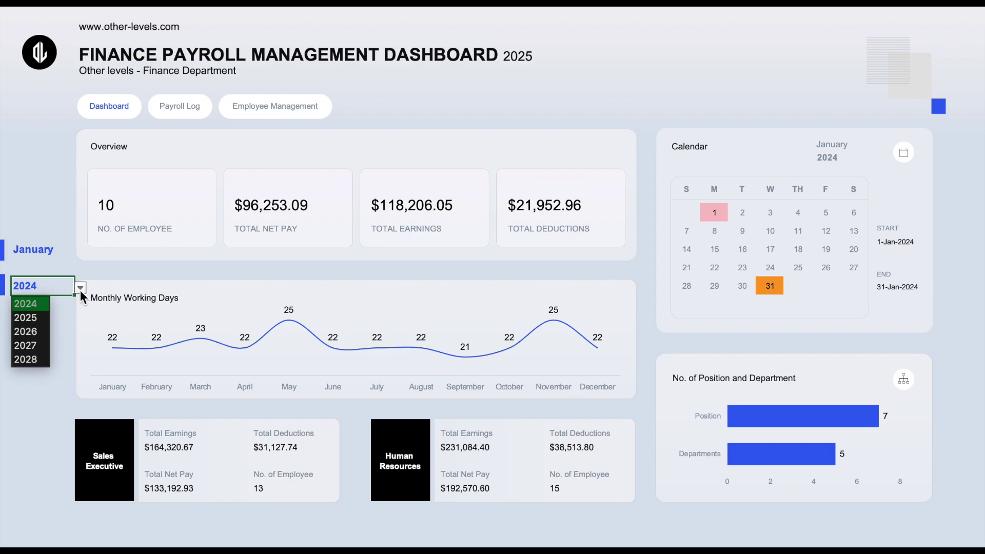